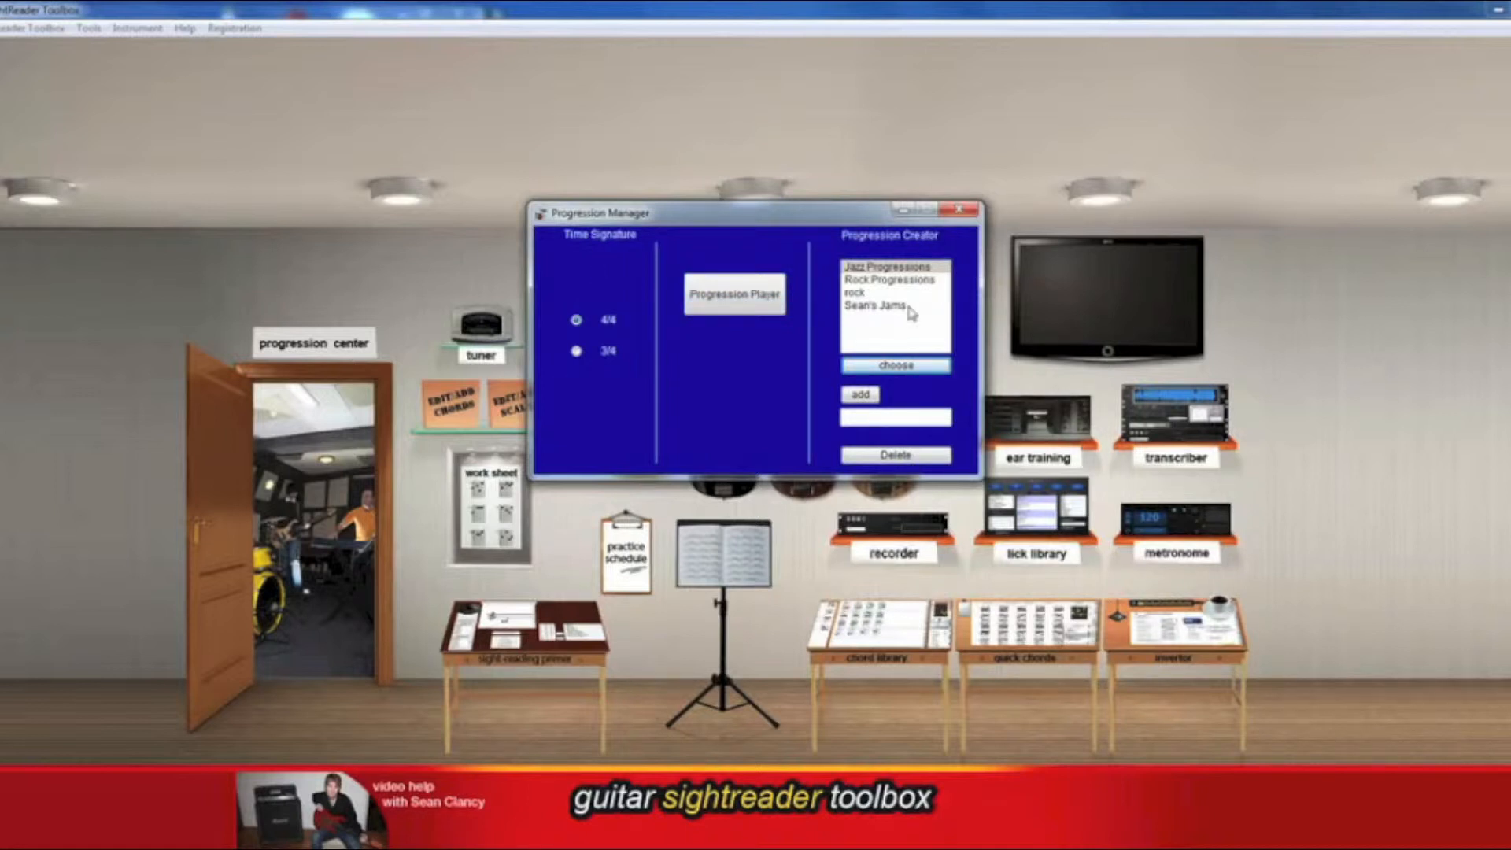
Compare the progression groups available for the 3/4 and 4/4 time signatures, ending on the 4/4 group rock
{"action": "left_click", "coordinate": [577, 352]}
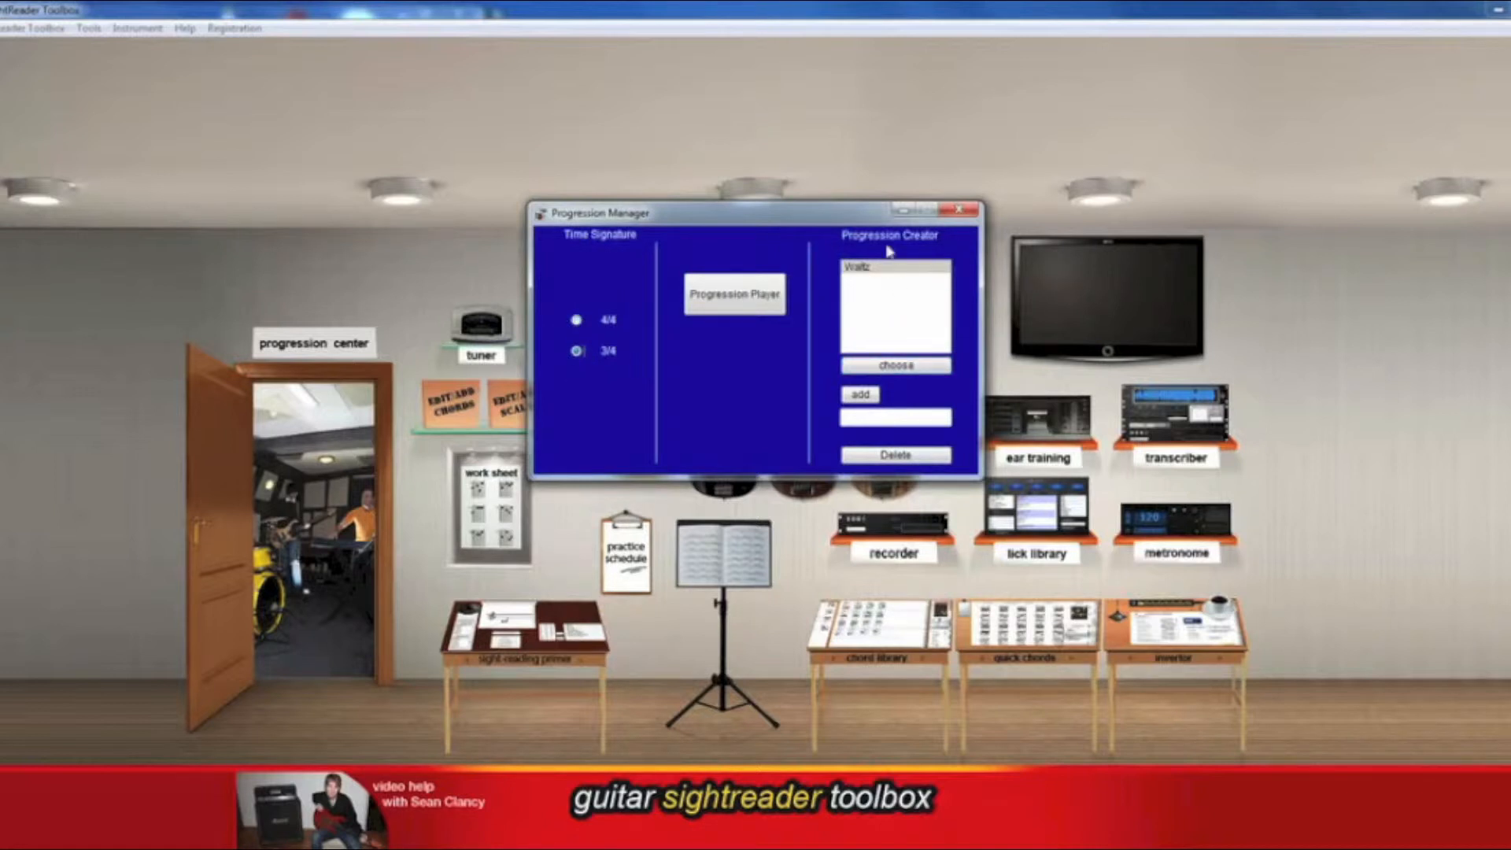
{"action": "left_click", "coordinate": [577, 320]}
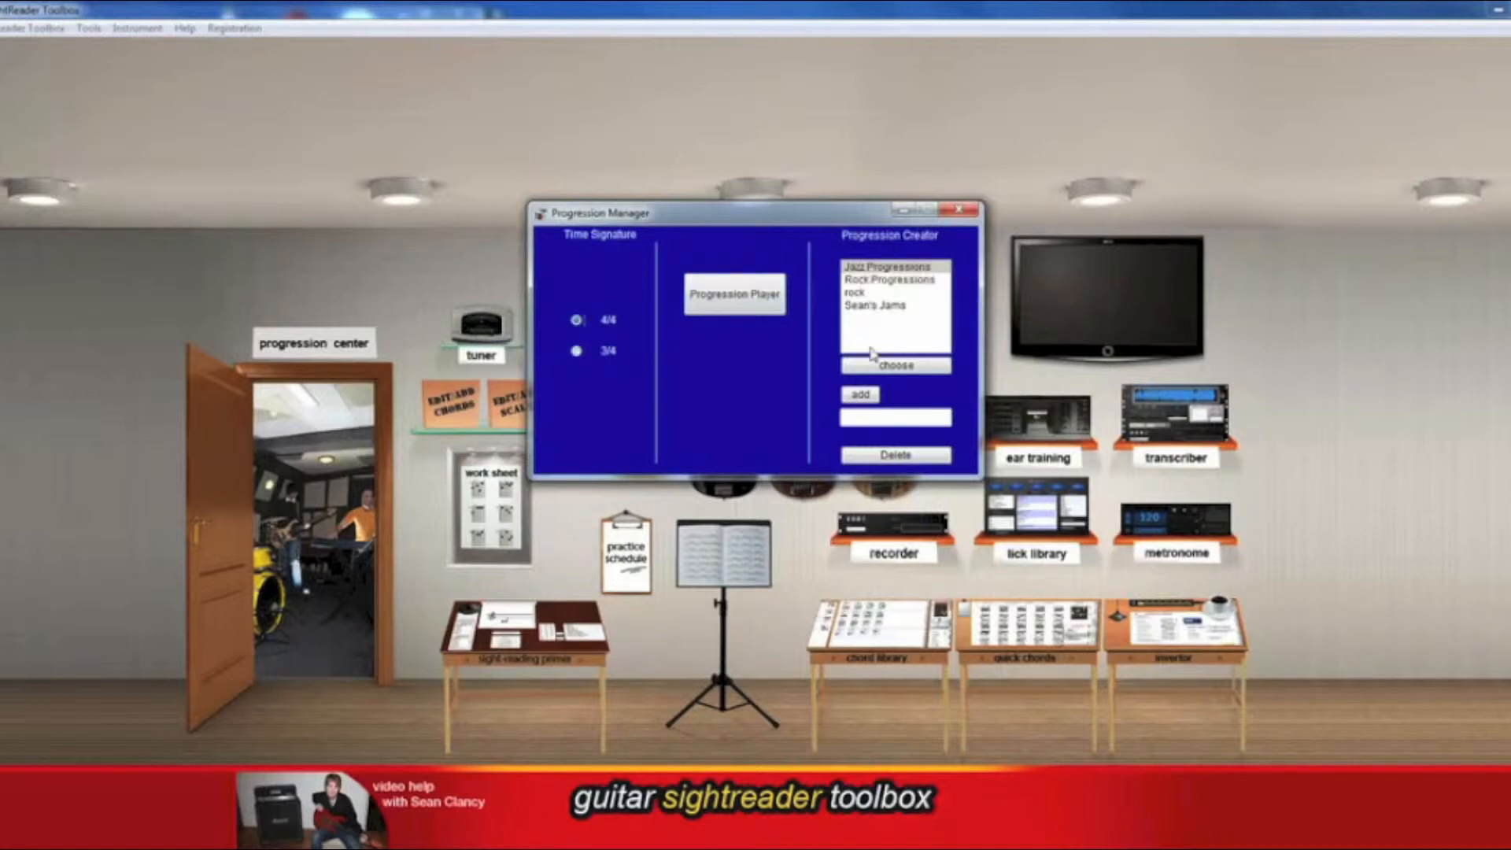
{"action": "left_click", "coordinate": [859, 293]}
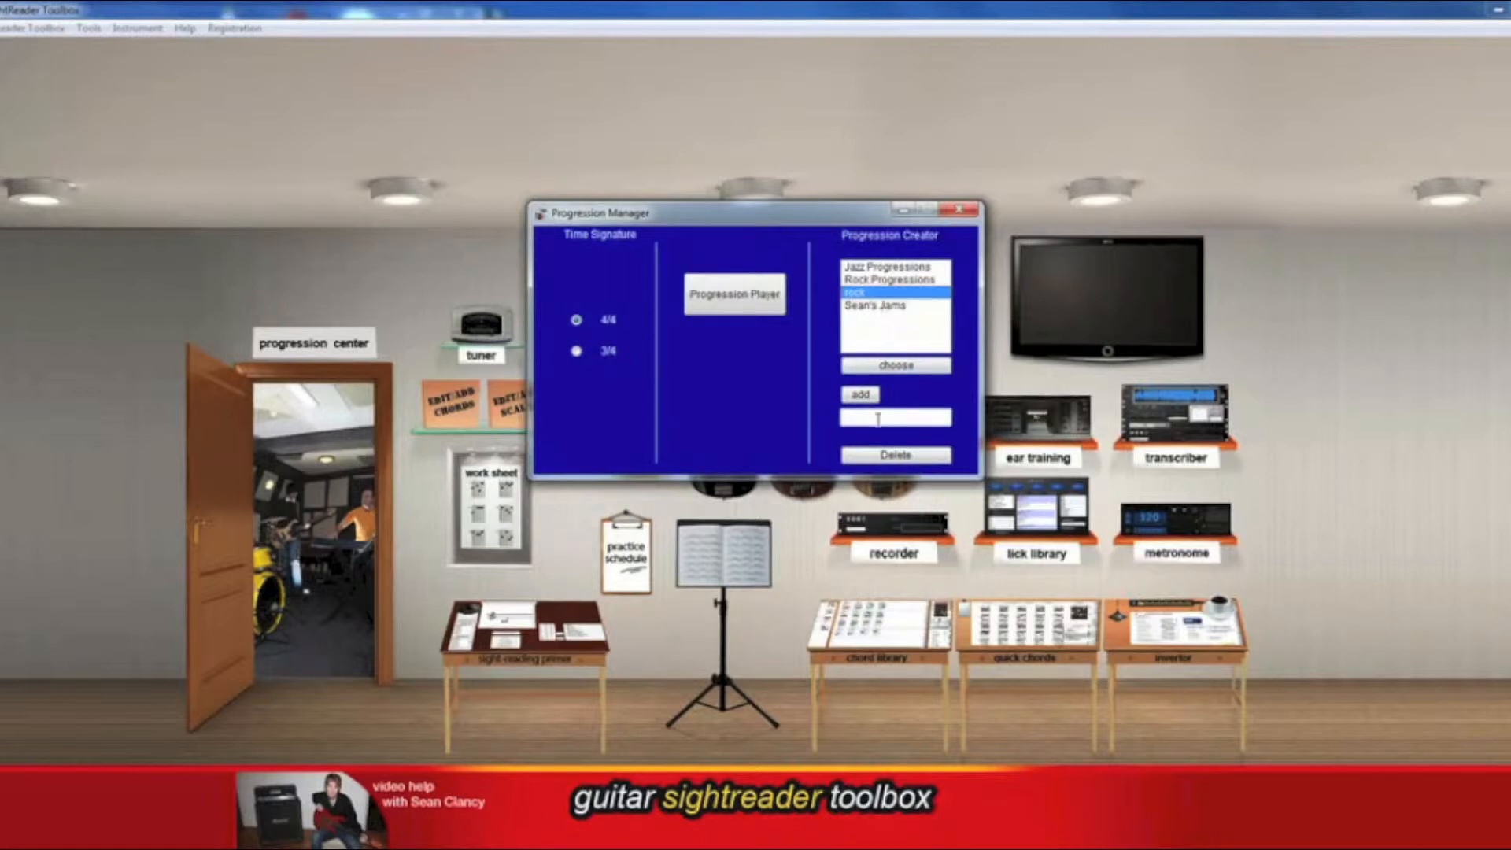
Delete the Rock Progressions group from the 4/4 progression groups
{"action": "left_click", "coordinate": [903, 281]}
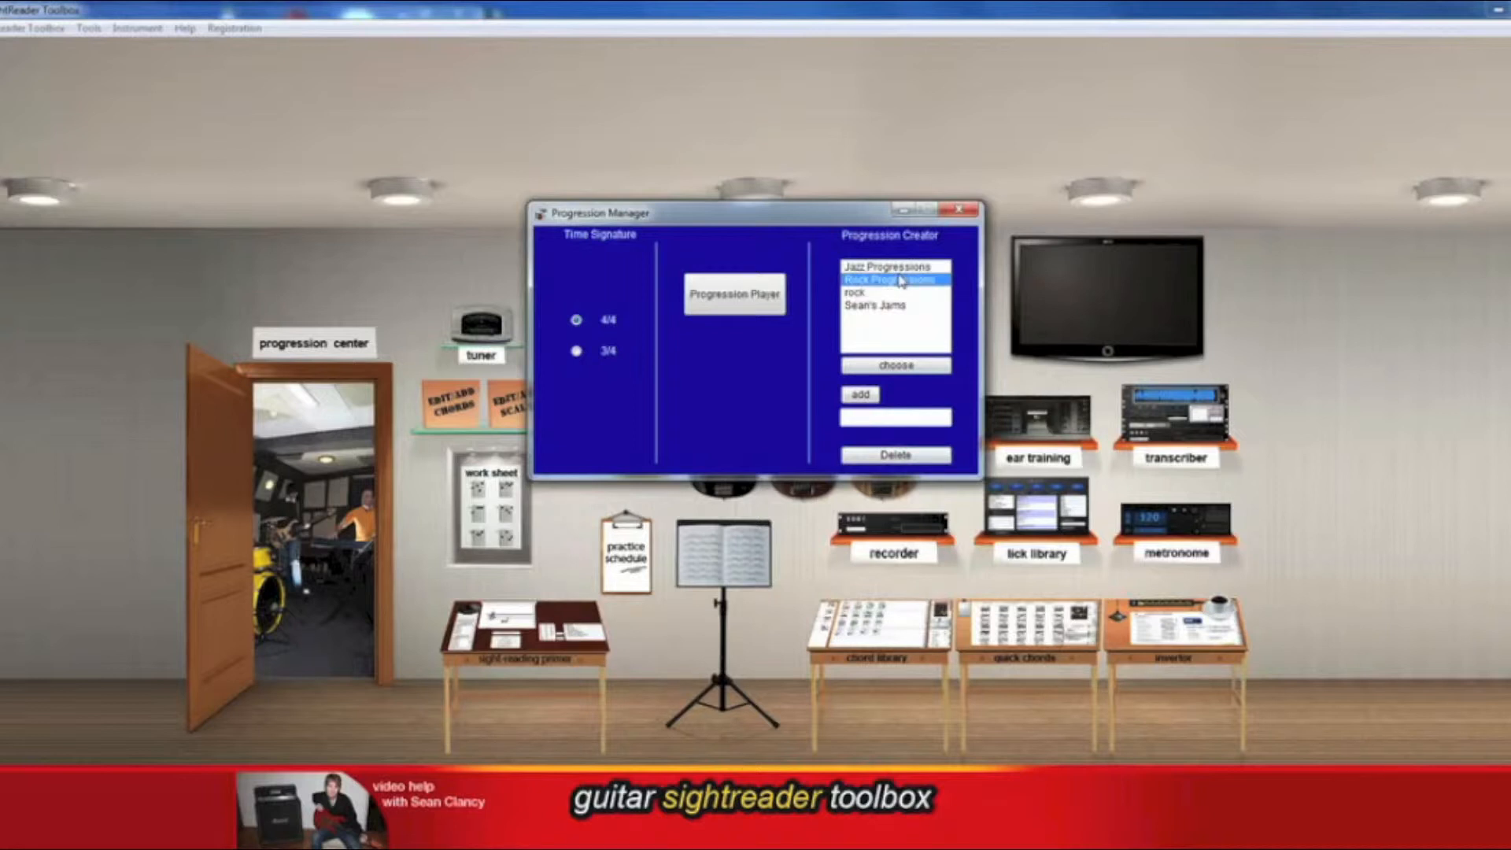
{"action": "left_click", "coordinate": [878, 456]}
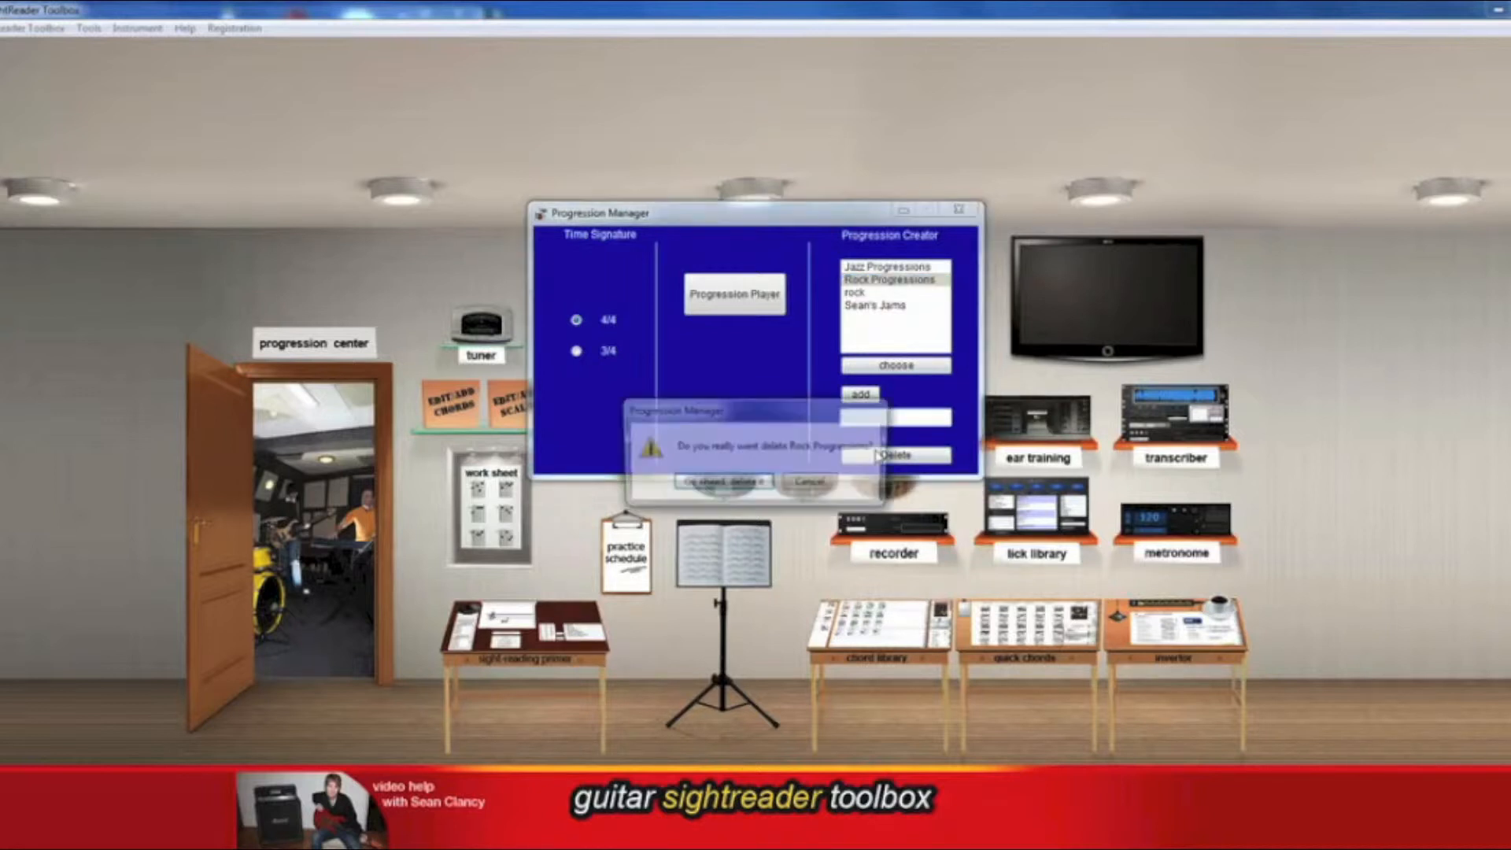
{"action": "left_click", "coordinate": [729, 484]}
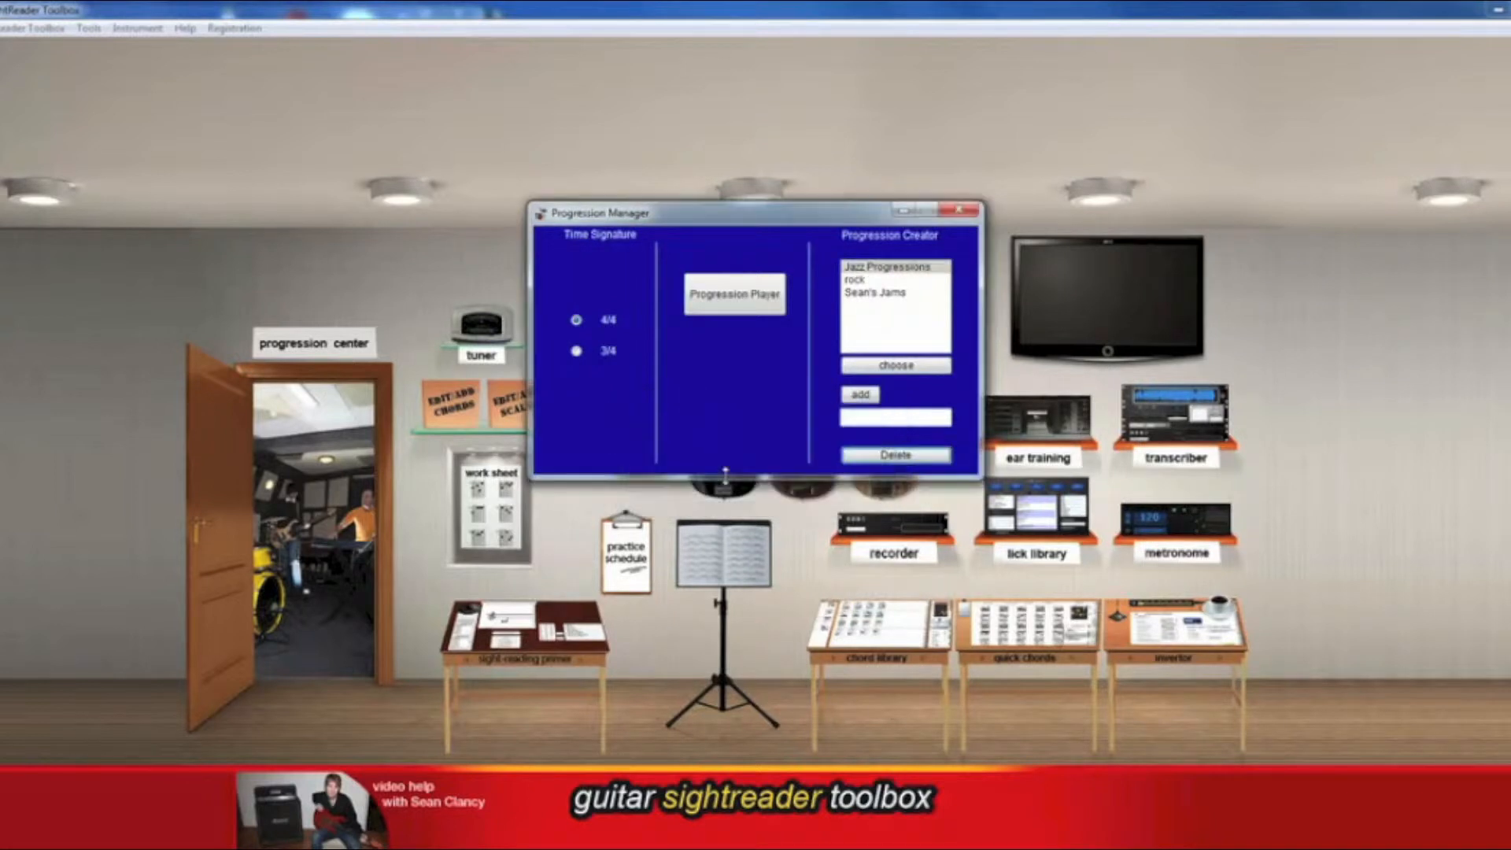
Open the rock progression group for editing and reposition its window so the whole editor fits on screen
{"action": "left_click", "coordinate": [893, 281]}
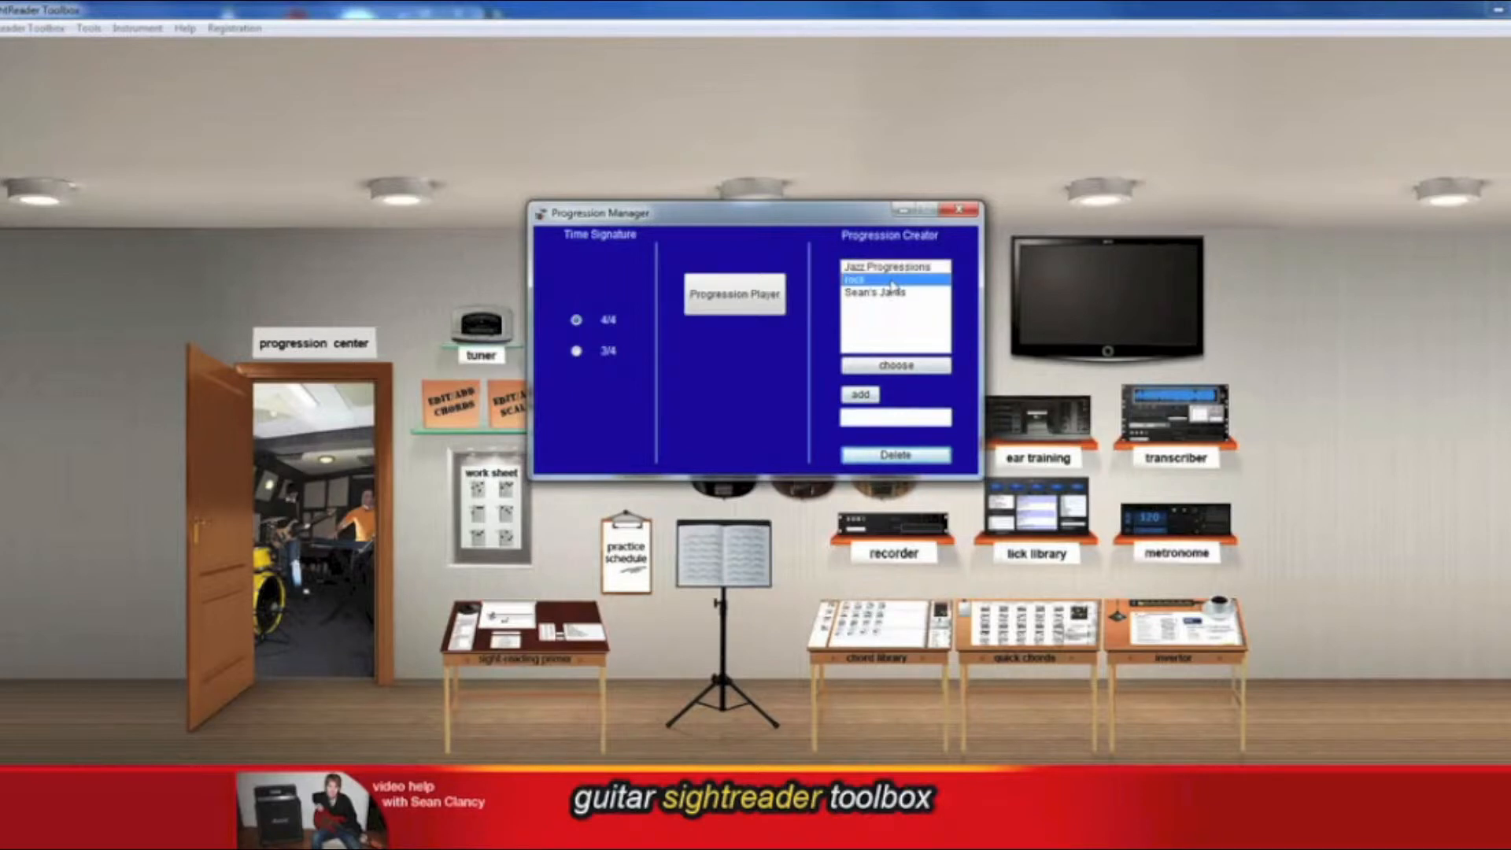
{"action": "left_click", "coordinate": [881, 365]}
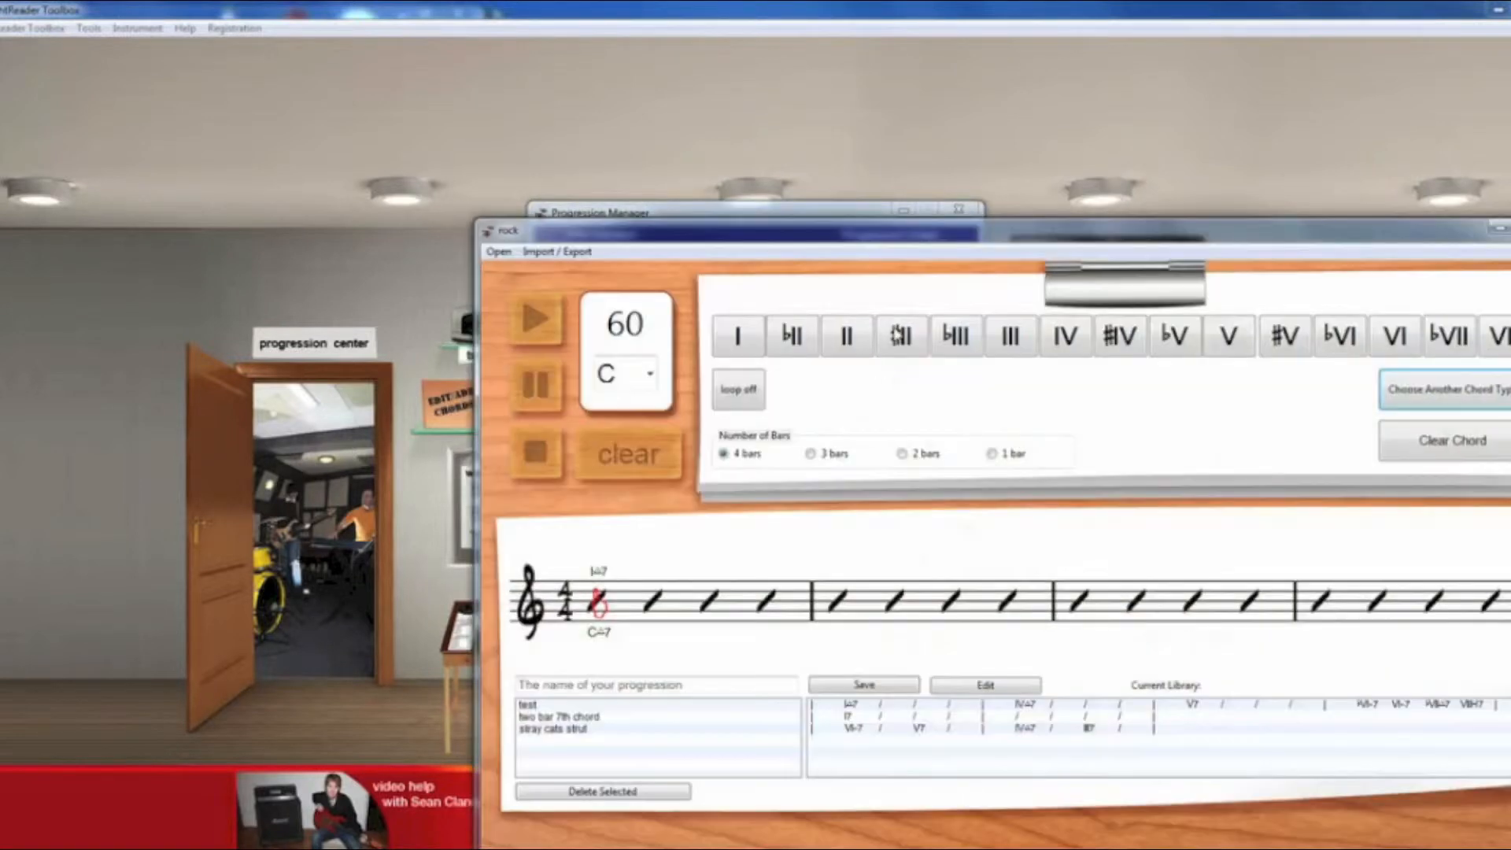
{"action": "left_click_drag", "start_coordinate": [929, 238], "coordinate": [682, 118]}
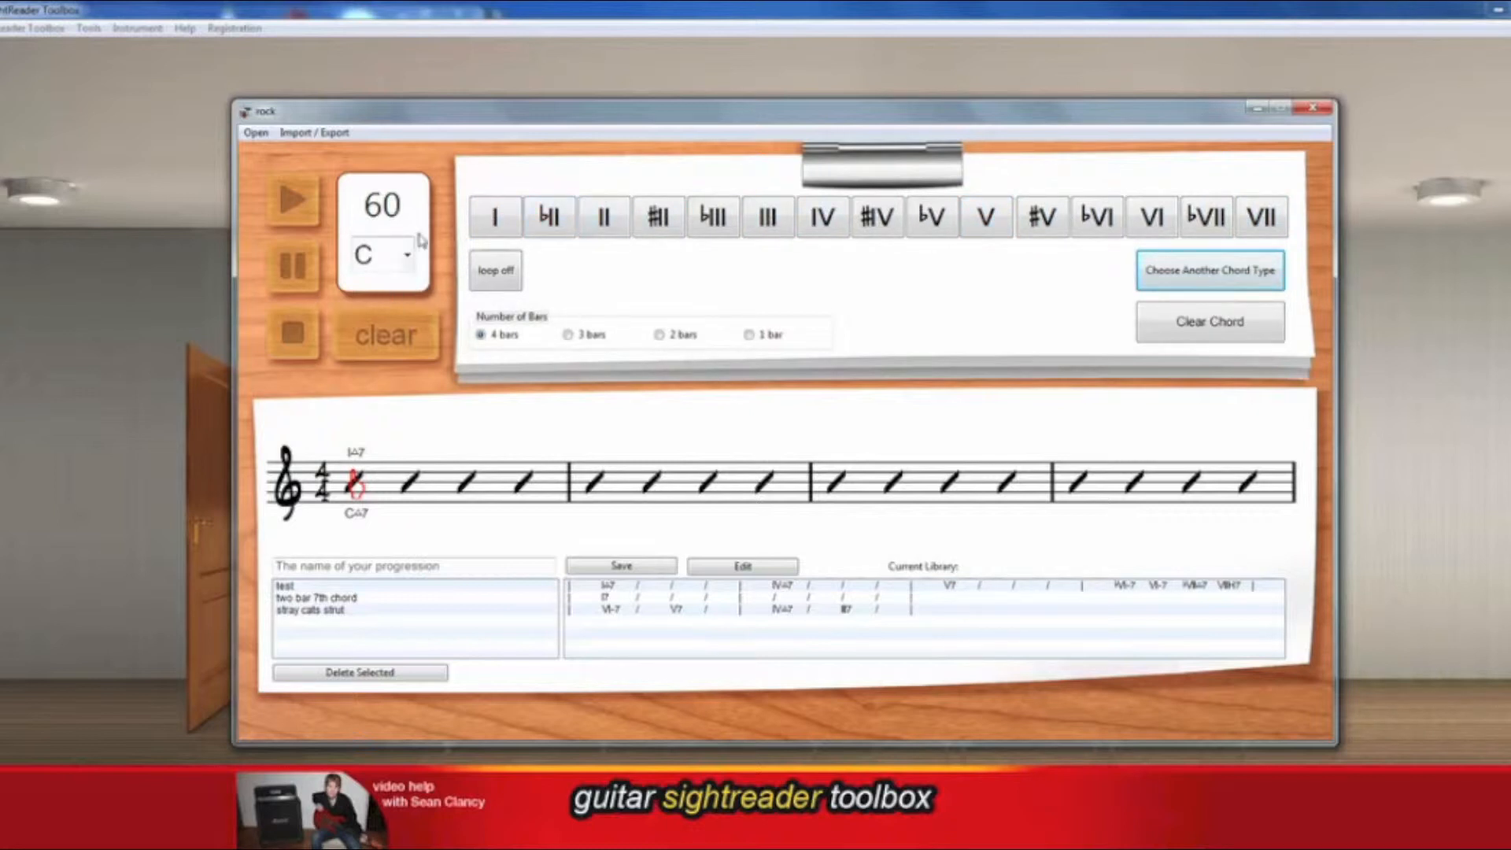
Check the available keys and try the different bar counts, setting the progression's length to 2 bars
{"action": "left_click", "coordinate": [407, 254]}
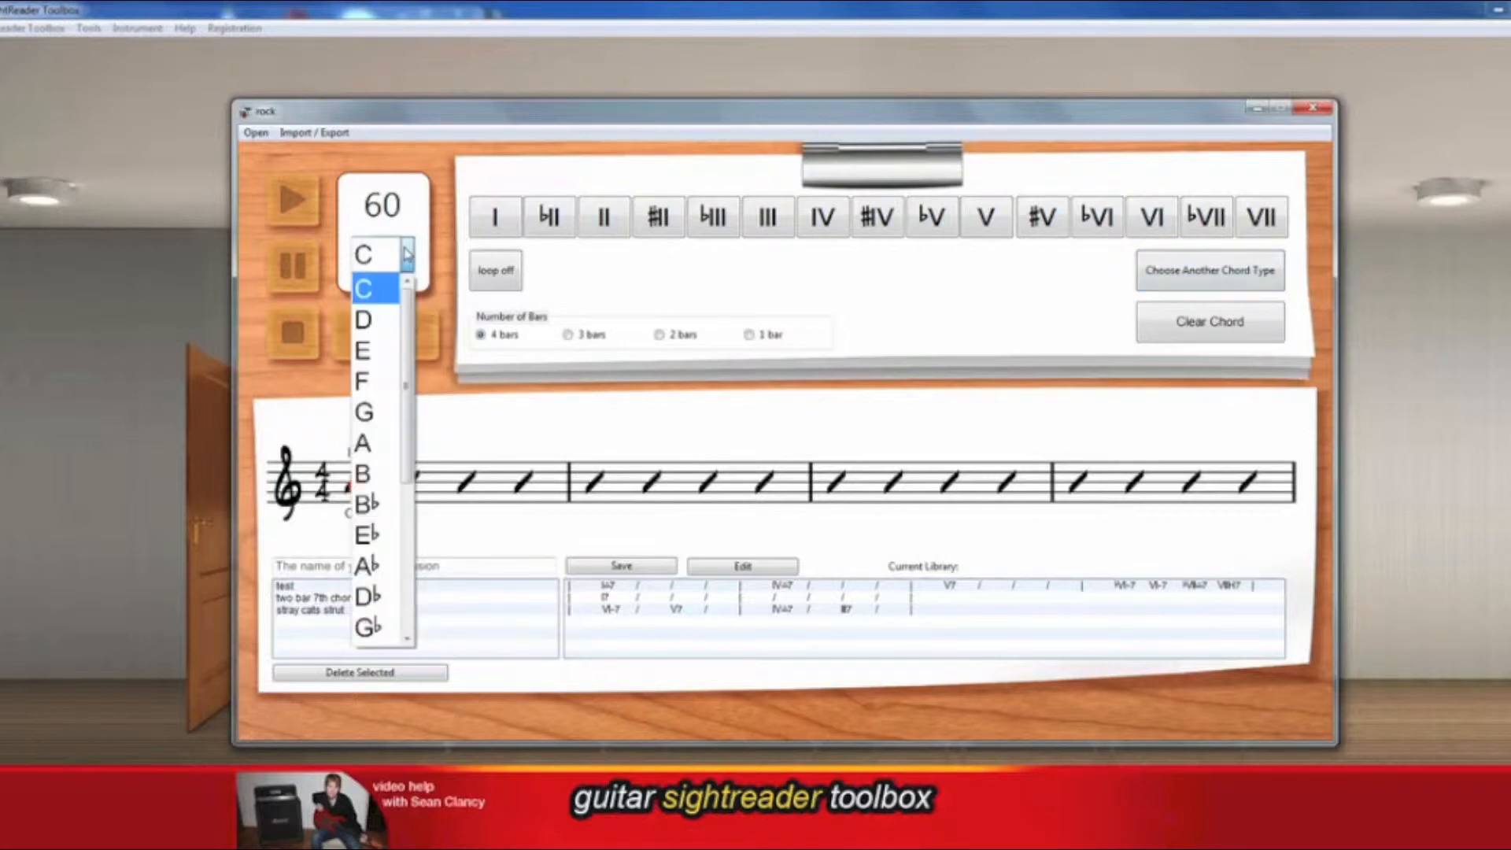
{"action": "left_click", "coordinate": [407, 254]}
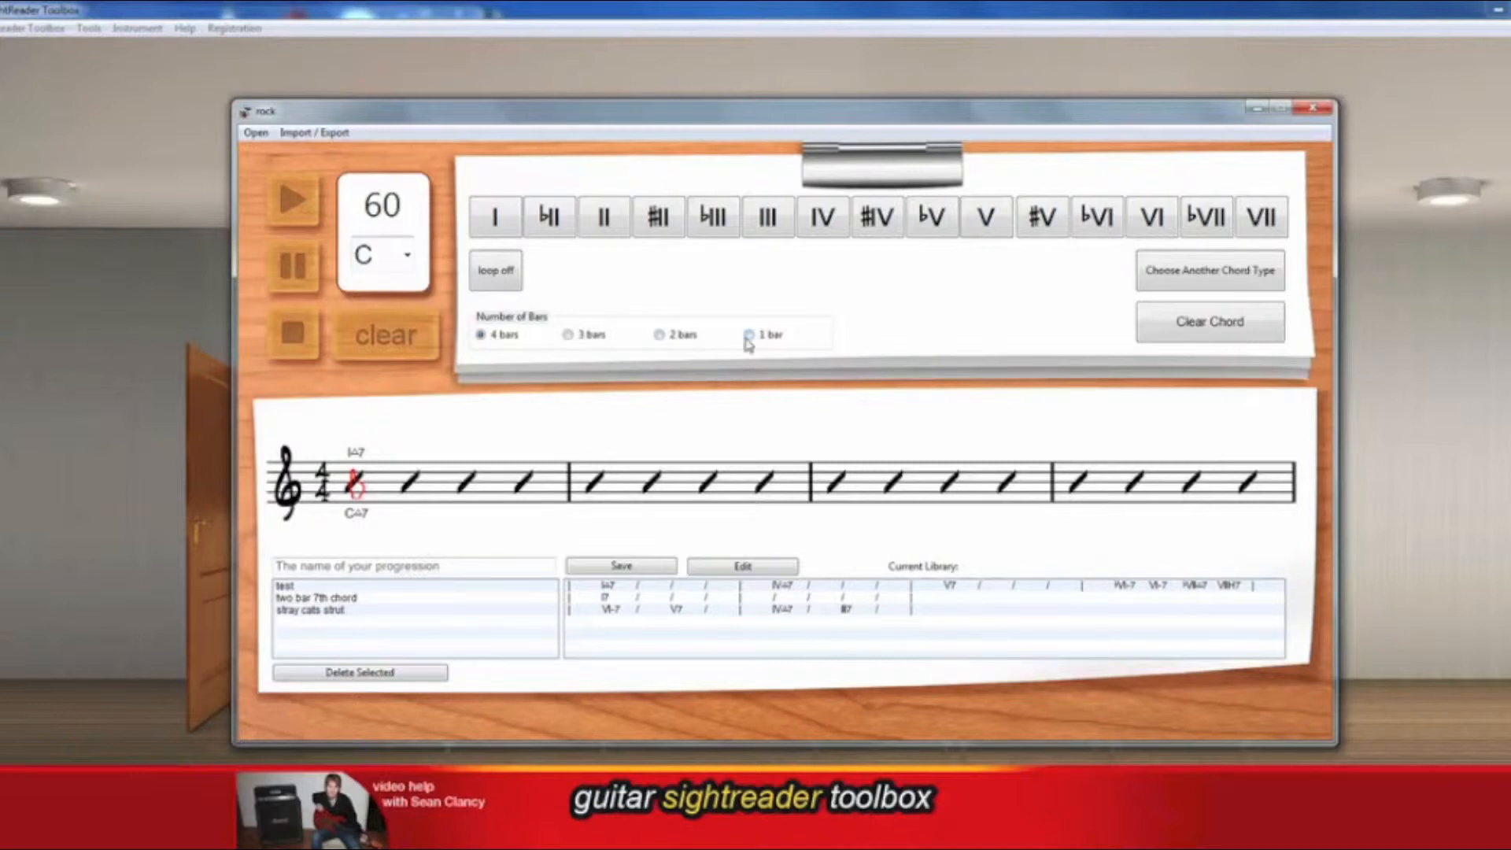
{"action": "left_click", "coordinate": [567, 336]}
{"action": "left_click", "coordinate": [659, 335]}
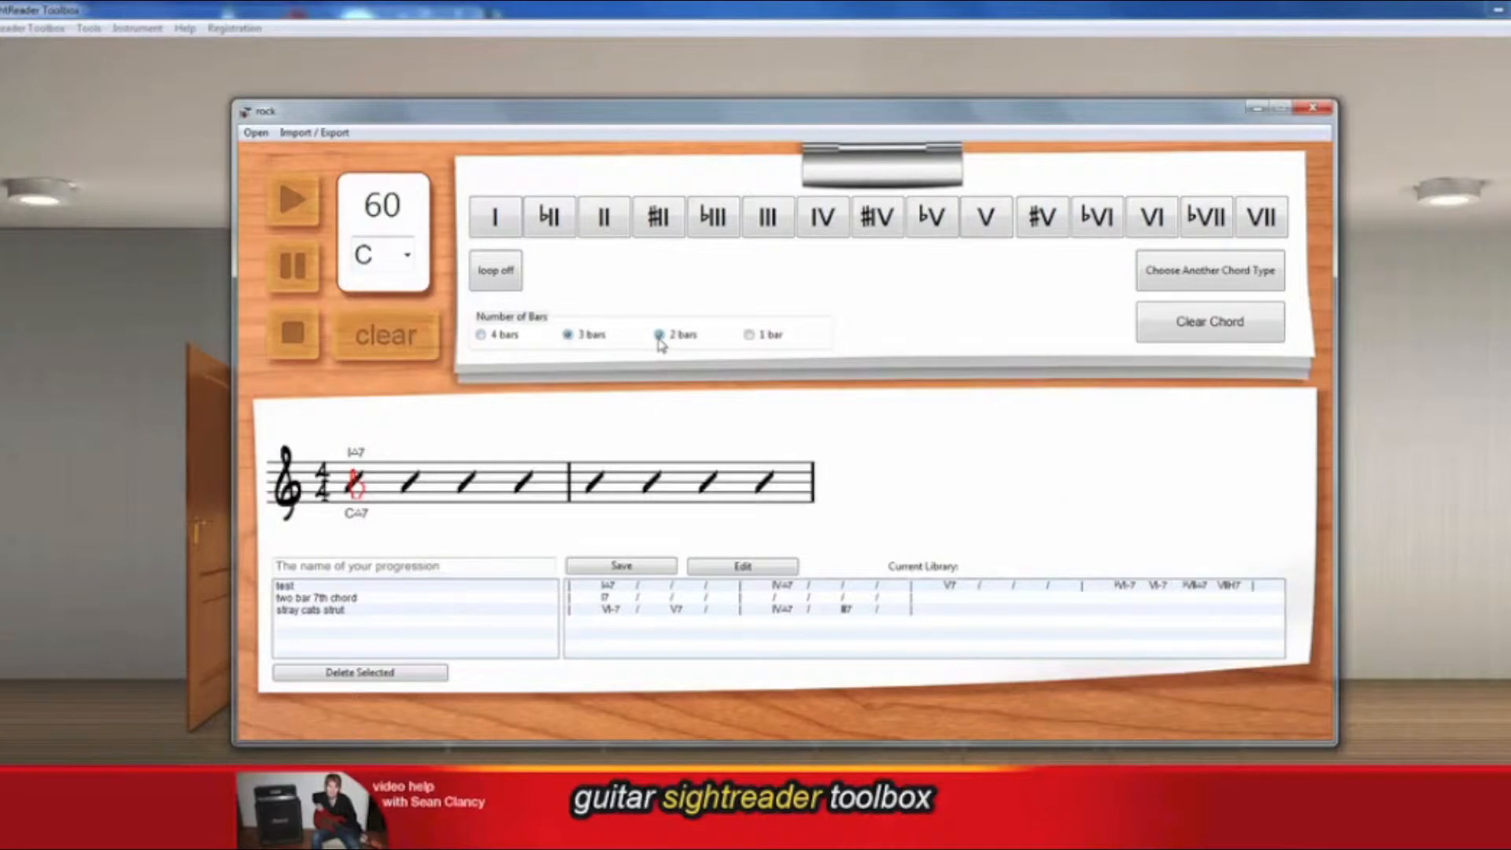
{"action": "left_click", "coordinate": [746, 336]}
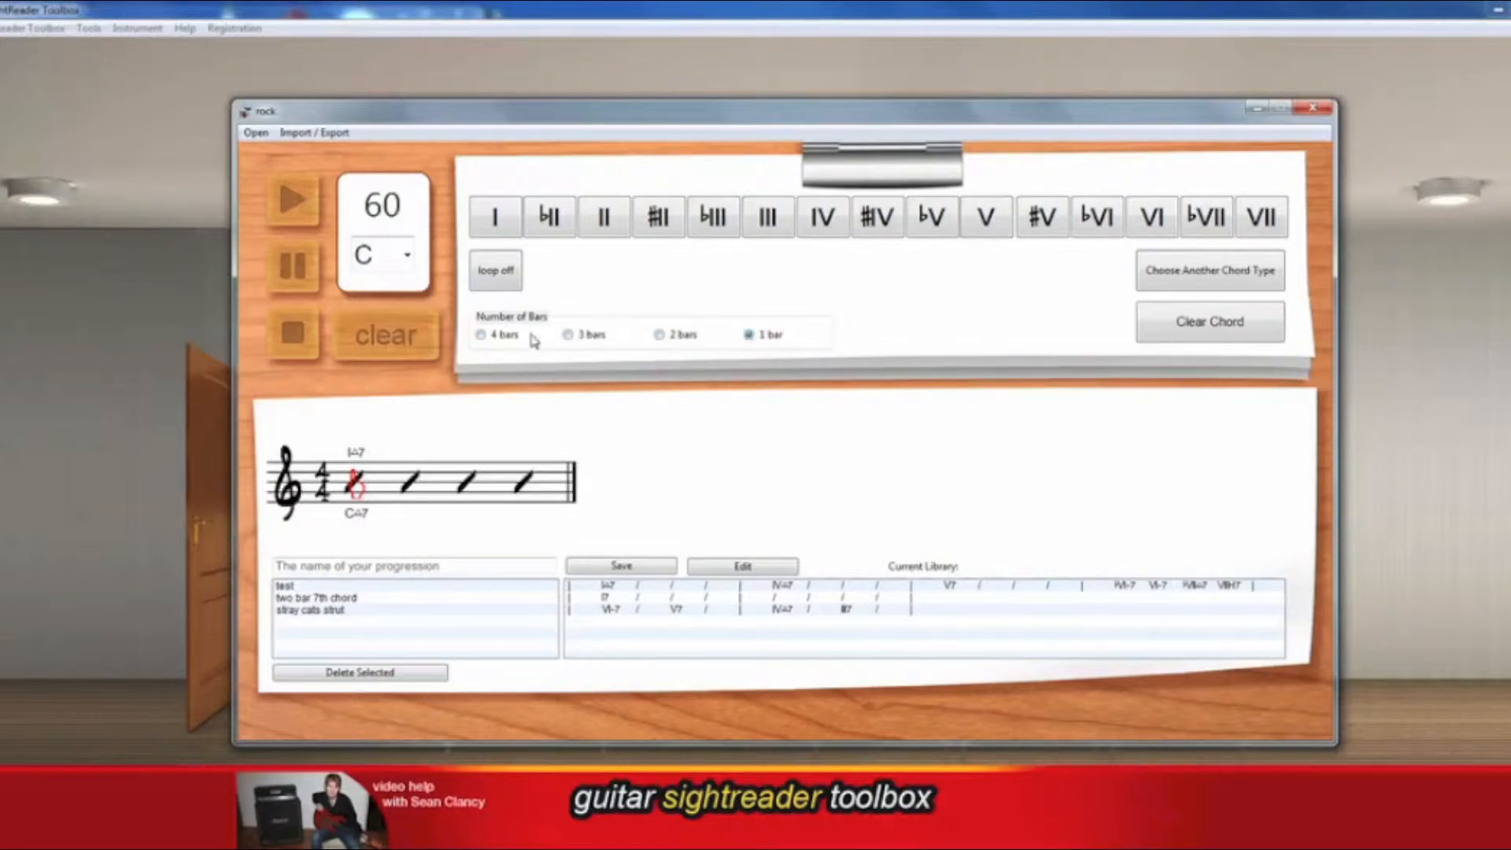
{"action": "left_click", "coordinate": [481, 336]}
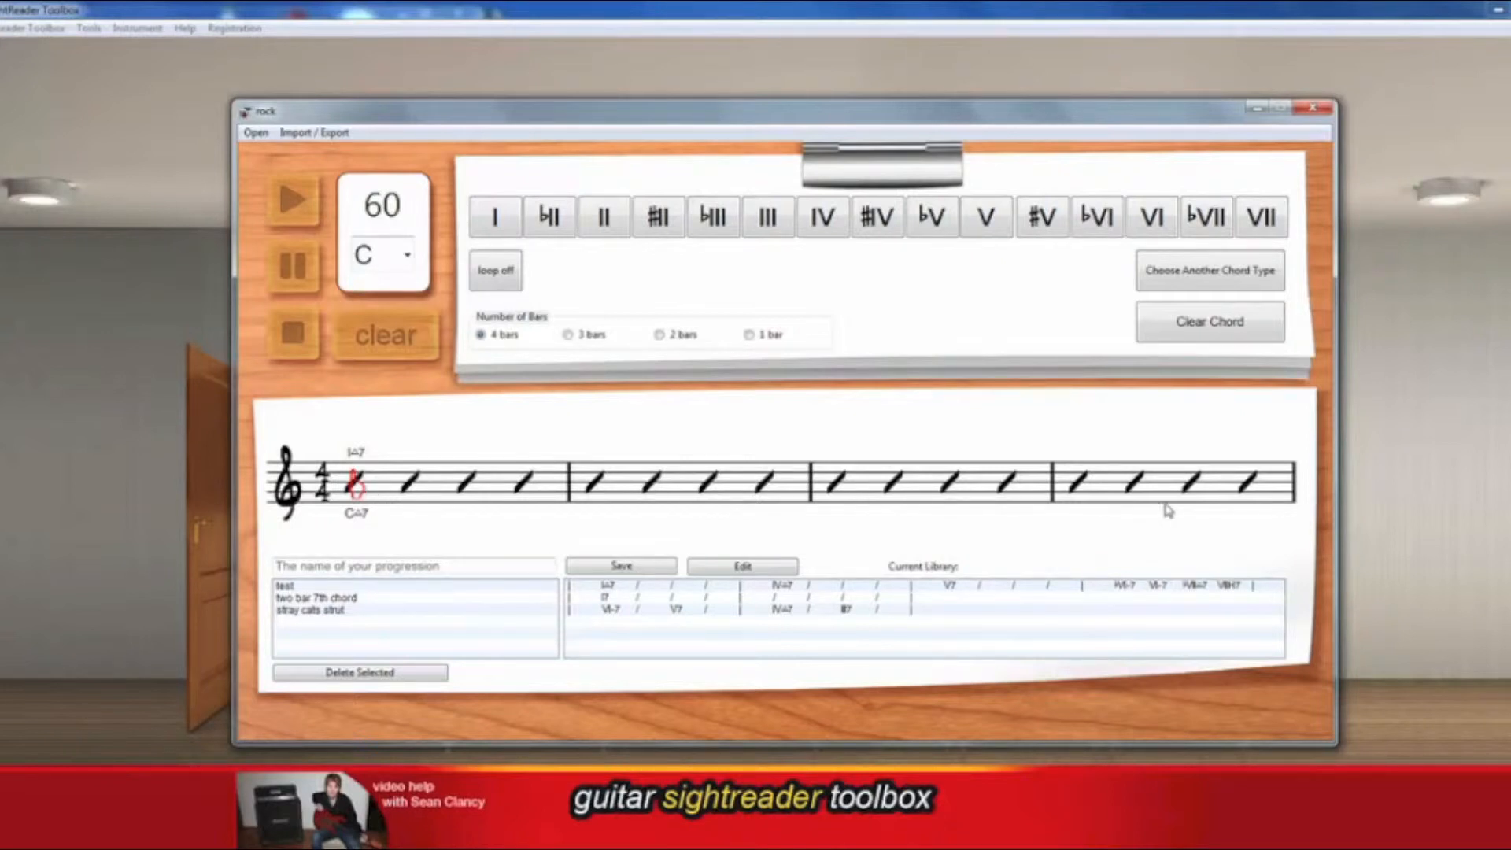
{"action": "left_click", "coordinate": [659, 336]}
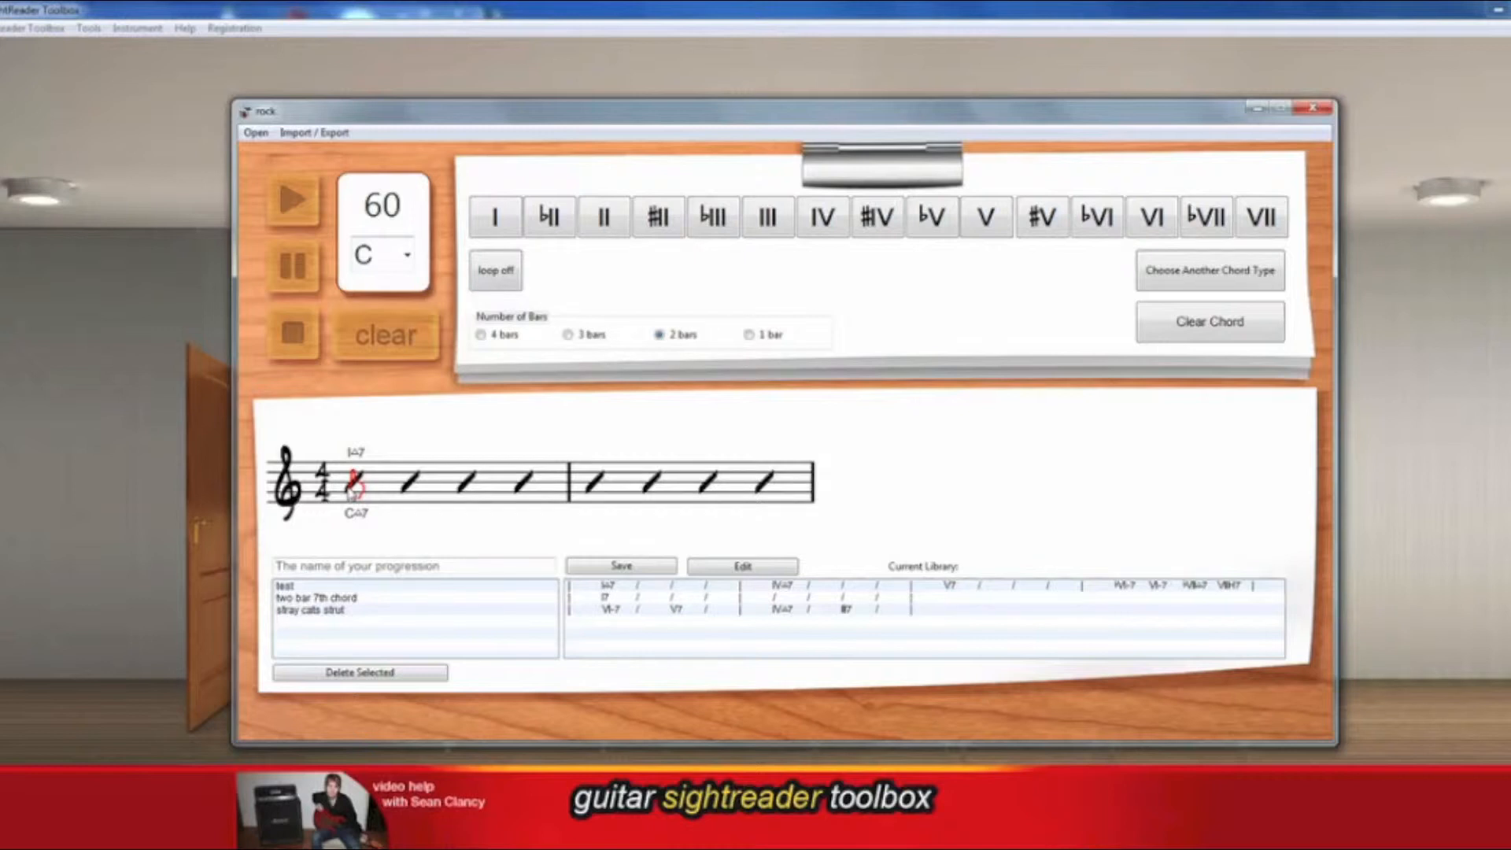
Select the beats across both bars to examine where chords can be placed
{"action": "left_click", "coordinate": [469, 483]}
{"action": "left_click", "coordinate": [415, 486]}
{"action": "left_click", "coordinate": [521, 492]}
{"action": "left_click", "coordinate": [597, 488]}
{"action": "left_click", "coordinate": [652, 488]}
{"action": "left_click", "coordinate": [708, 488]}
{"action": "left_click", "coordinate": [756, 491]}
{"action": "left_click", "coordinate": [468, 488]}
Place a VI chord on the first beat and a II chord on the third beat of bar one
{"action": "left_click", "coordinate": [355, 486]}
{"action": "left_click", "coordinate": [1153, 224]}
{"action": "left_click", "coordinate": [468, 483]}
{"action": "left_click", "coordinate": [606, 218]}
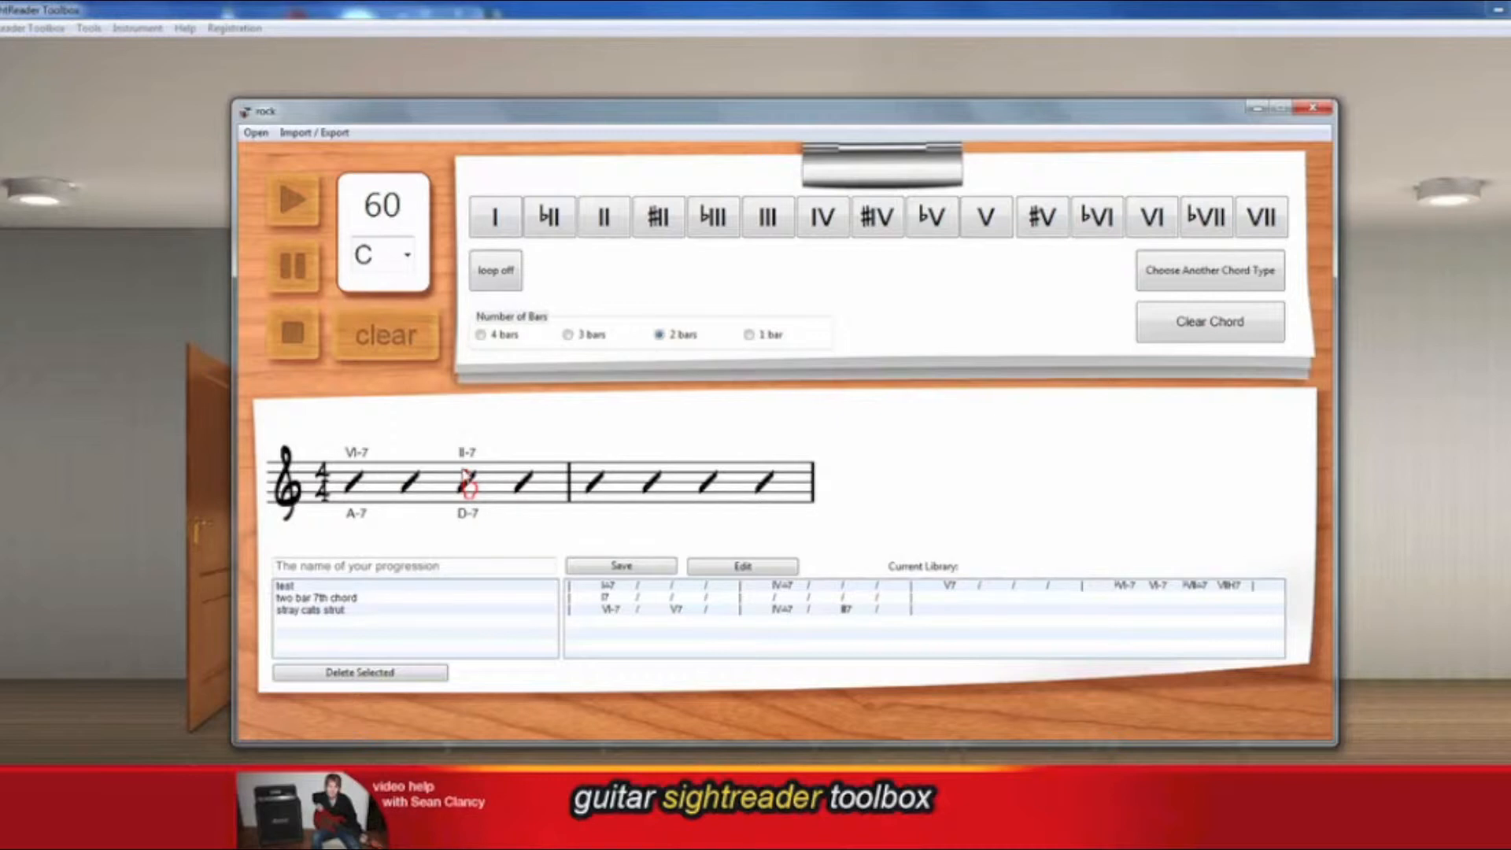
Place a V chord on the first beat of bar two and change its chord type to 7♭5♯9
{"action": "left_click", "coordinate": [599, 484]}
{"action": "left_click", "coordinate": [982, 224]}
{"action": "left_click", "coordinate": [1181, 290]}
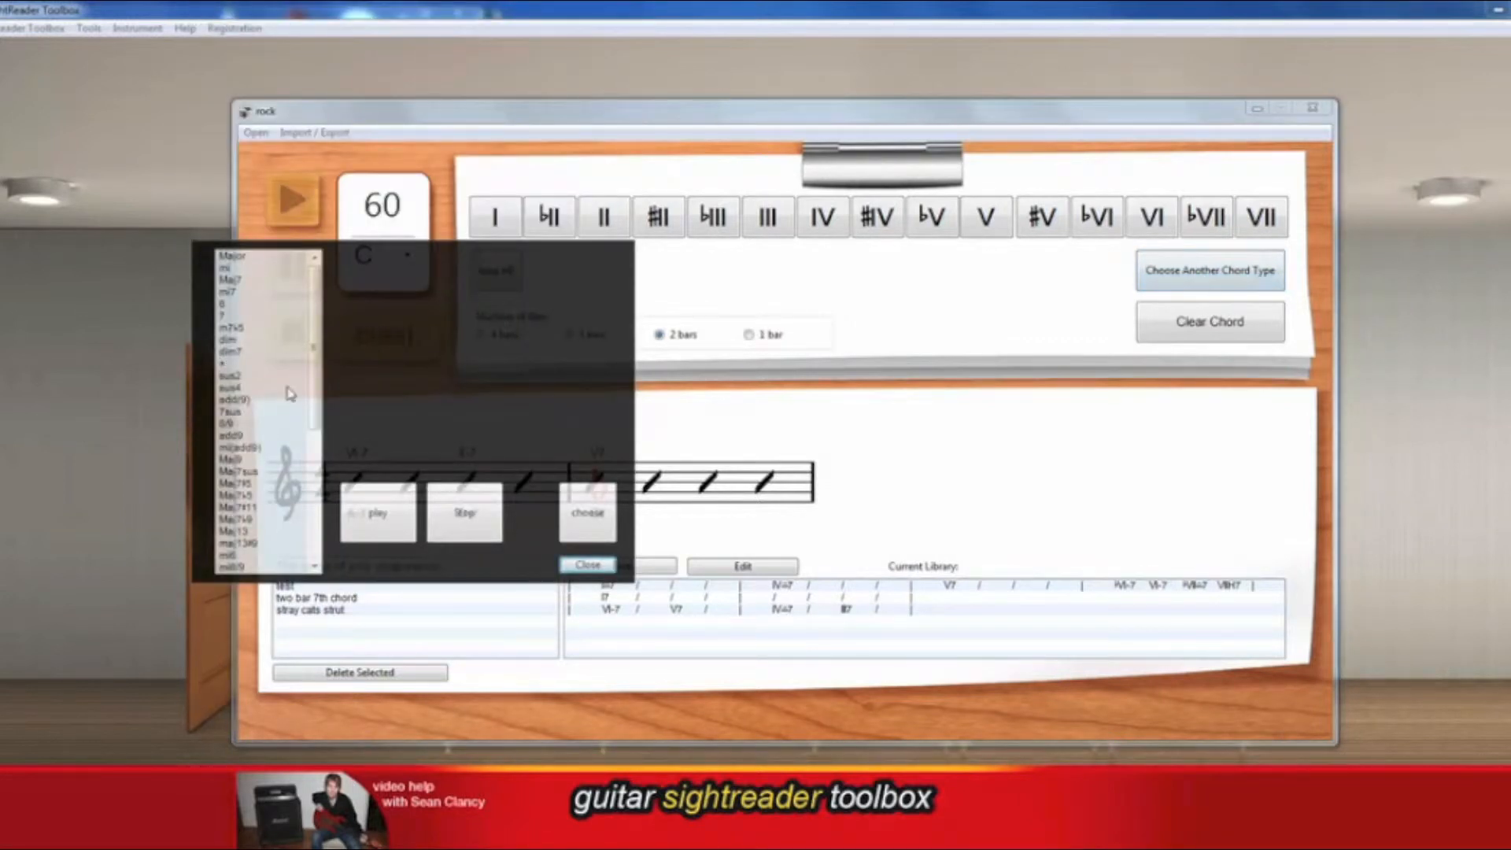
{"action": "left_click_drag", "start_coordinate": [315, 378], "coordinate": [320, 553]}
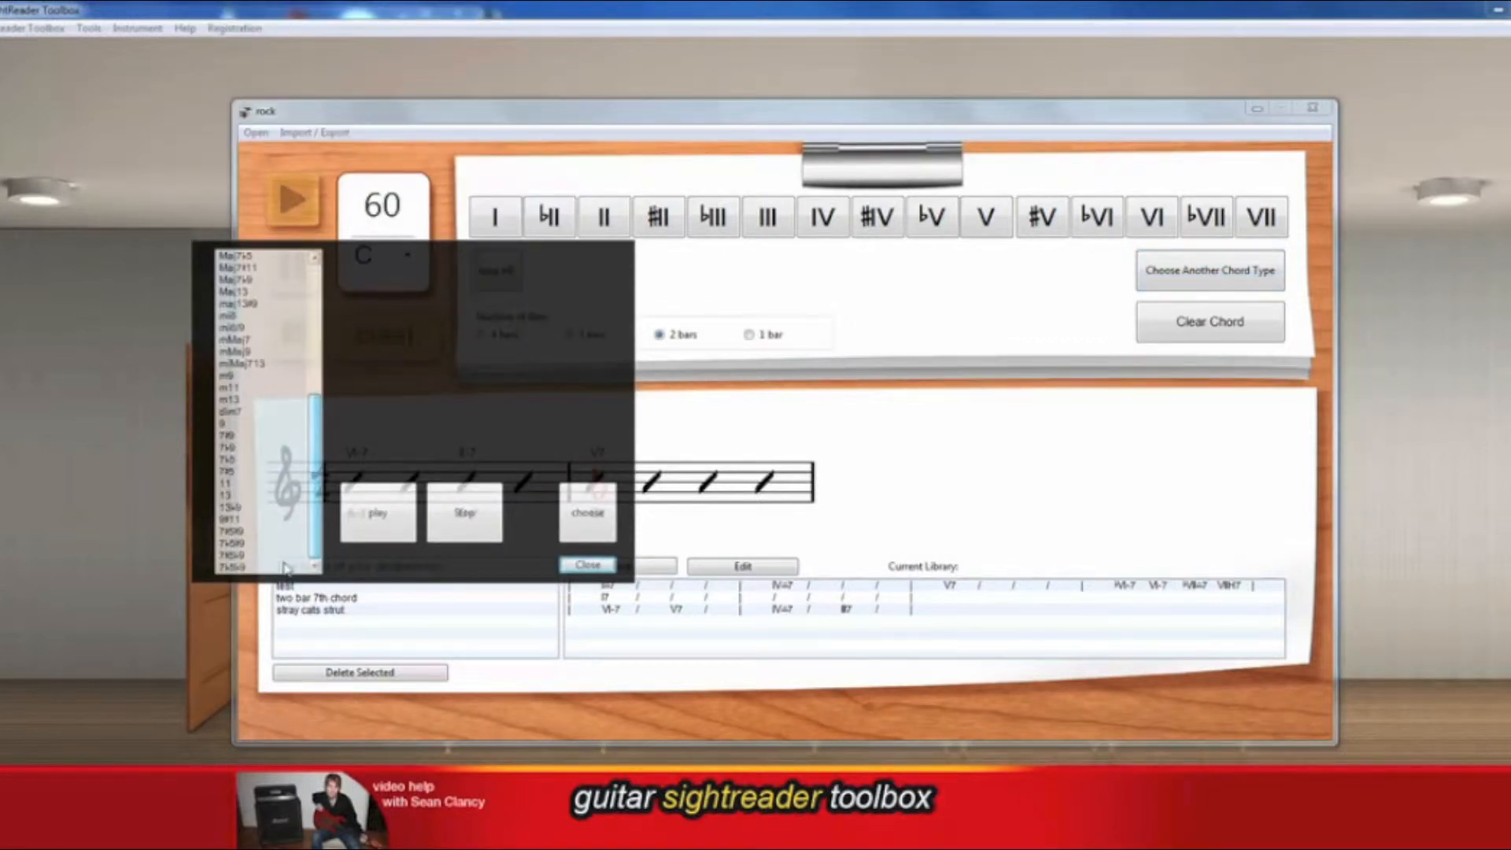
{"action": "left_click", "coordinate": [234, 533]}
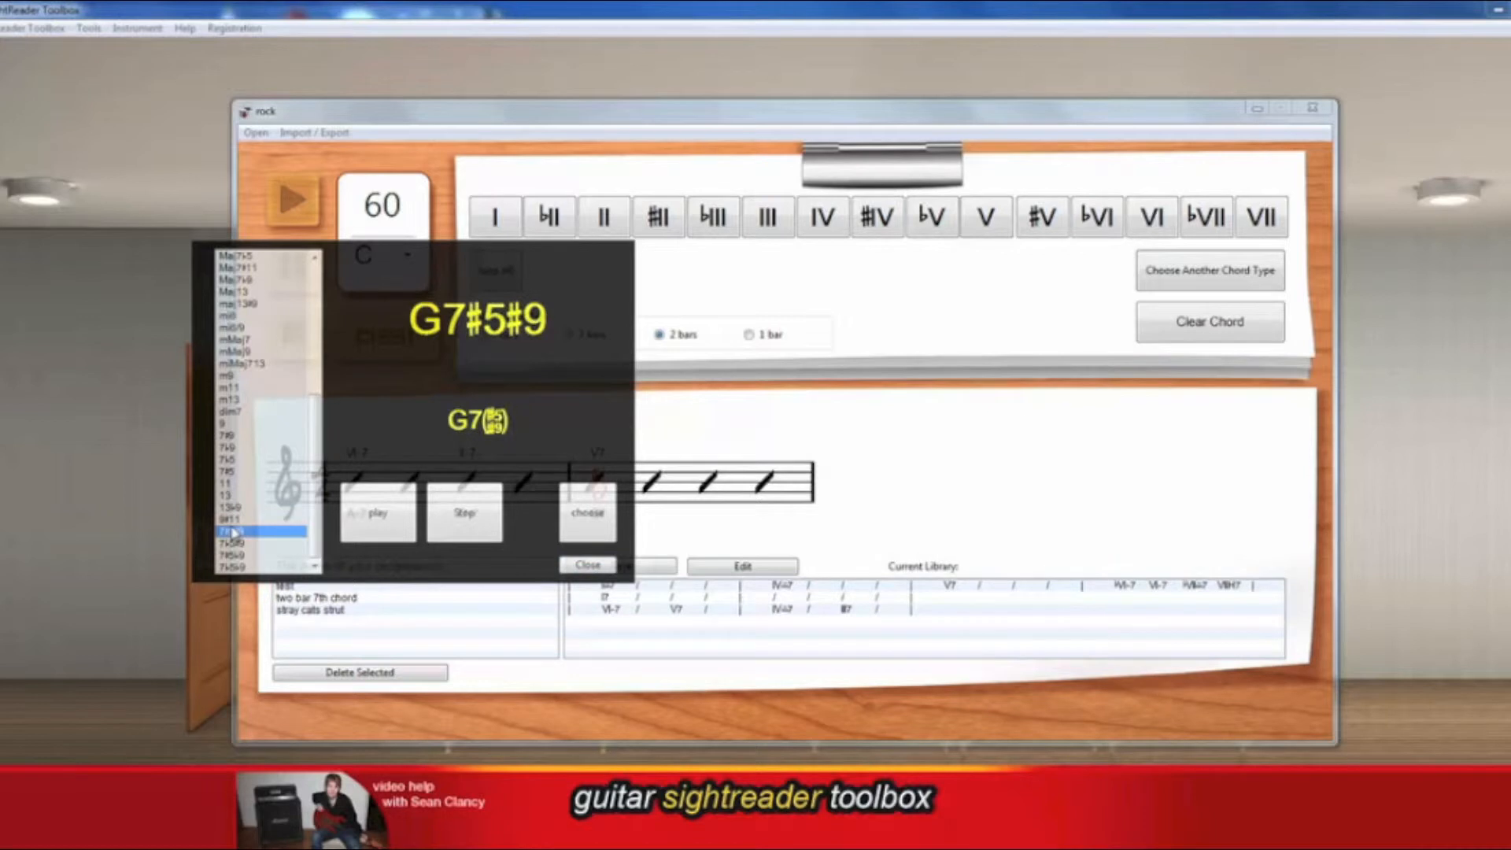
{"action": "left_click", "coordinate": [232, 544]}
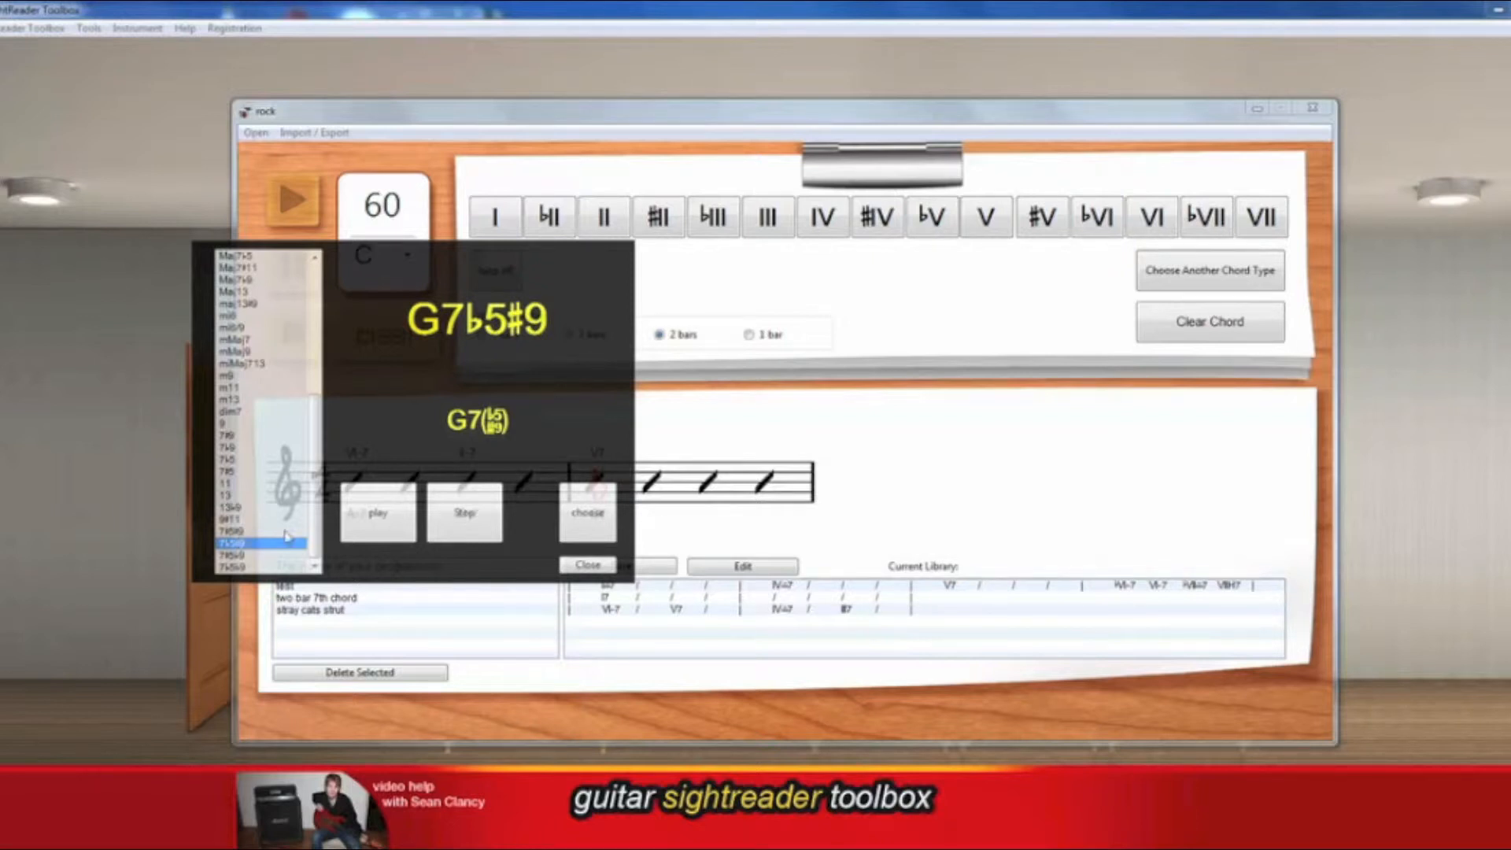
{"action": "left_click", "coordinate": [596, 515]}
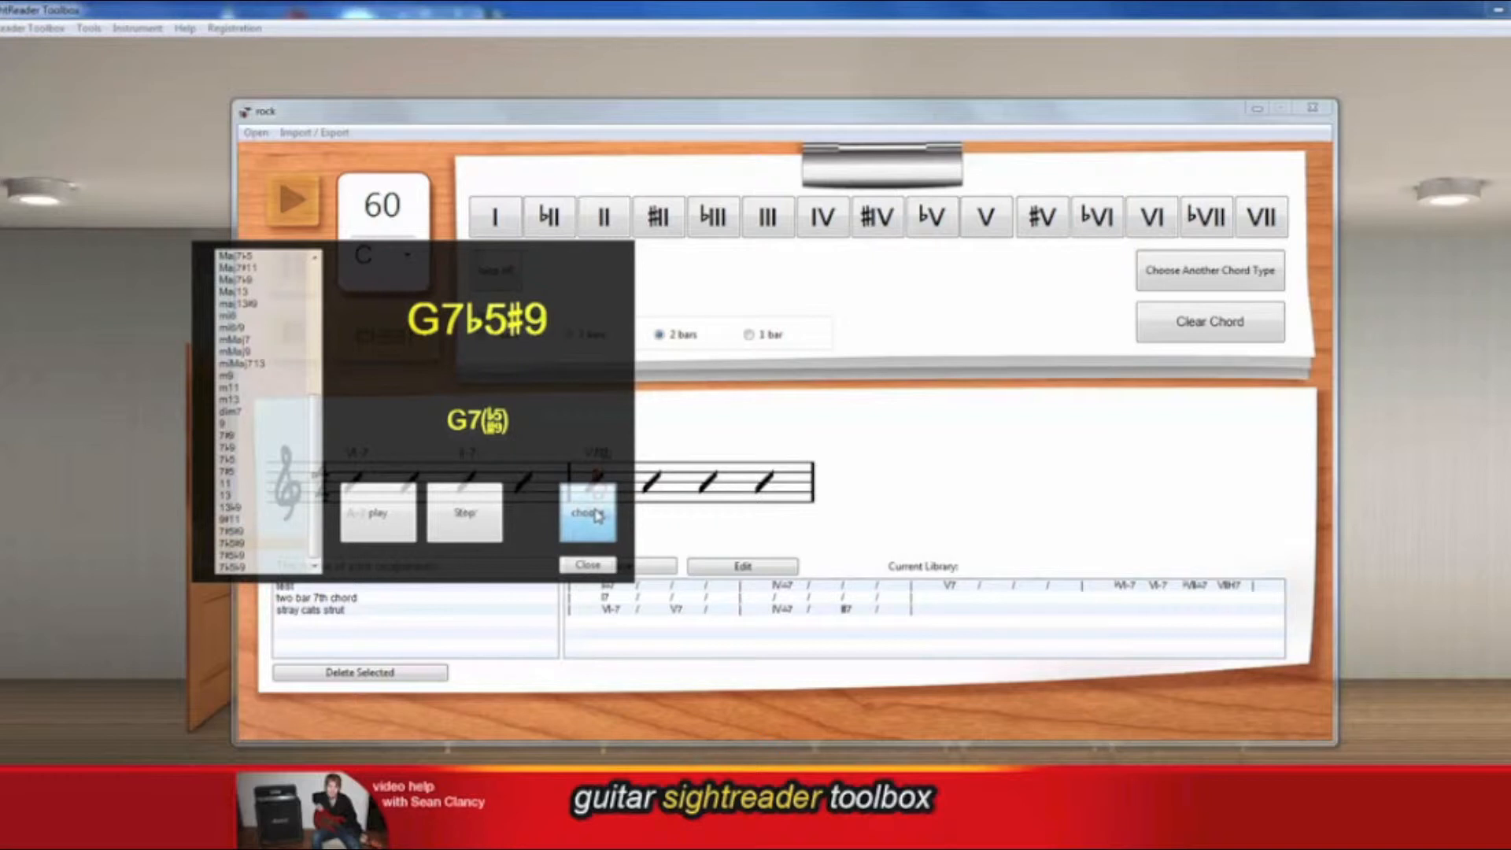
{"action": "left_click", "coordinate": [571, 564]}
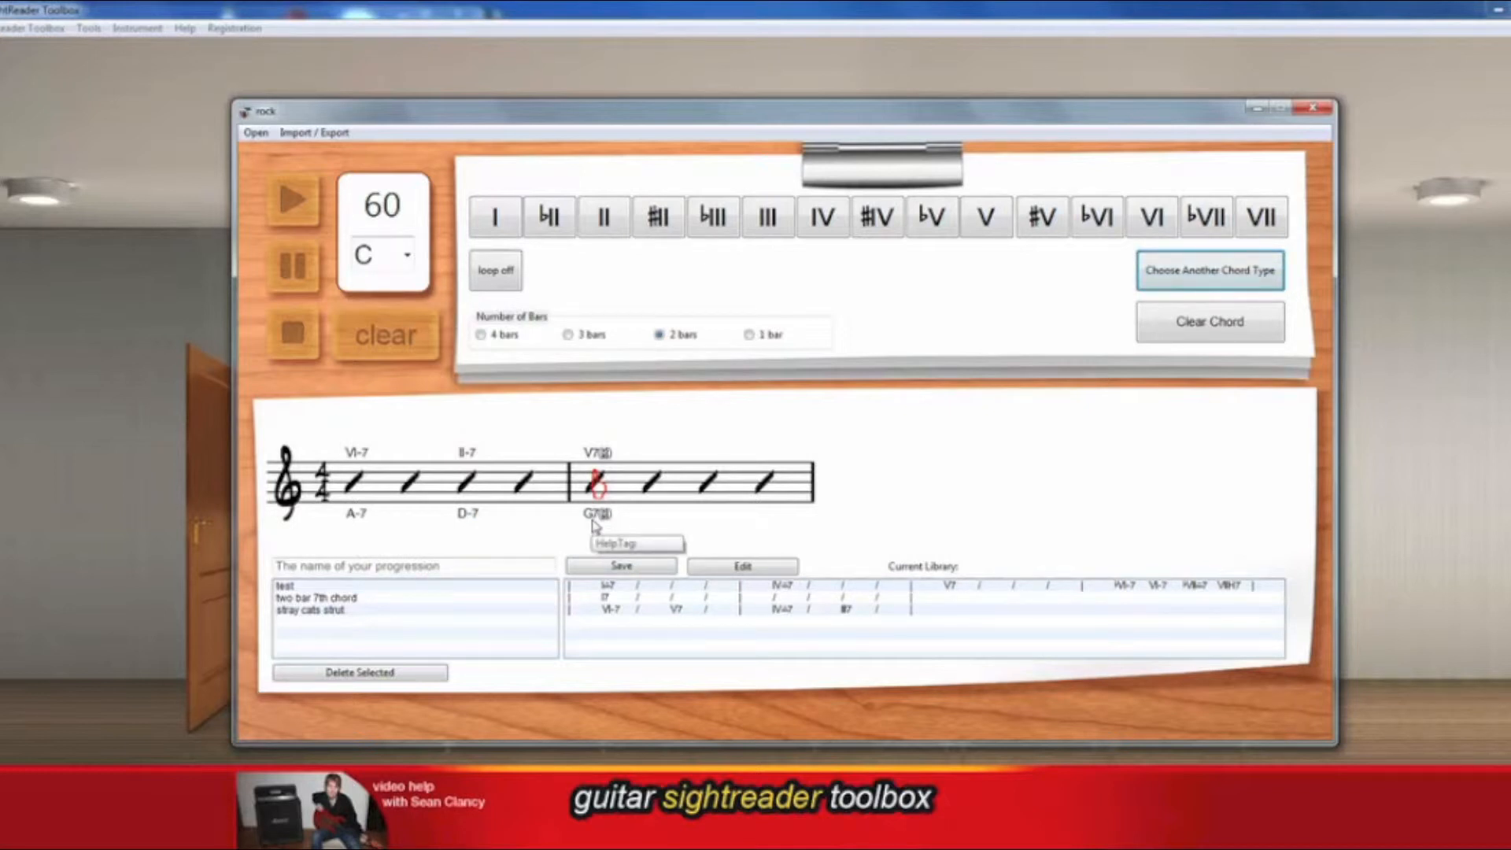
Place a III chord on the third beat of bar two and change its chord type to 7♯5♯9
{"action": "left_click", "coordinate": [708, 484]}
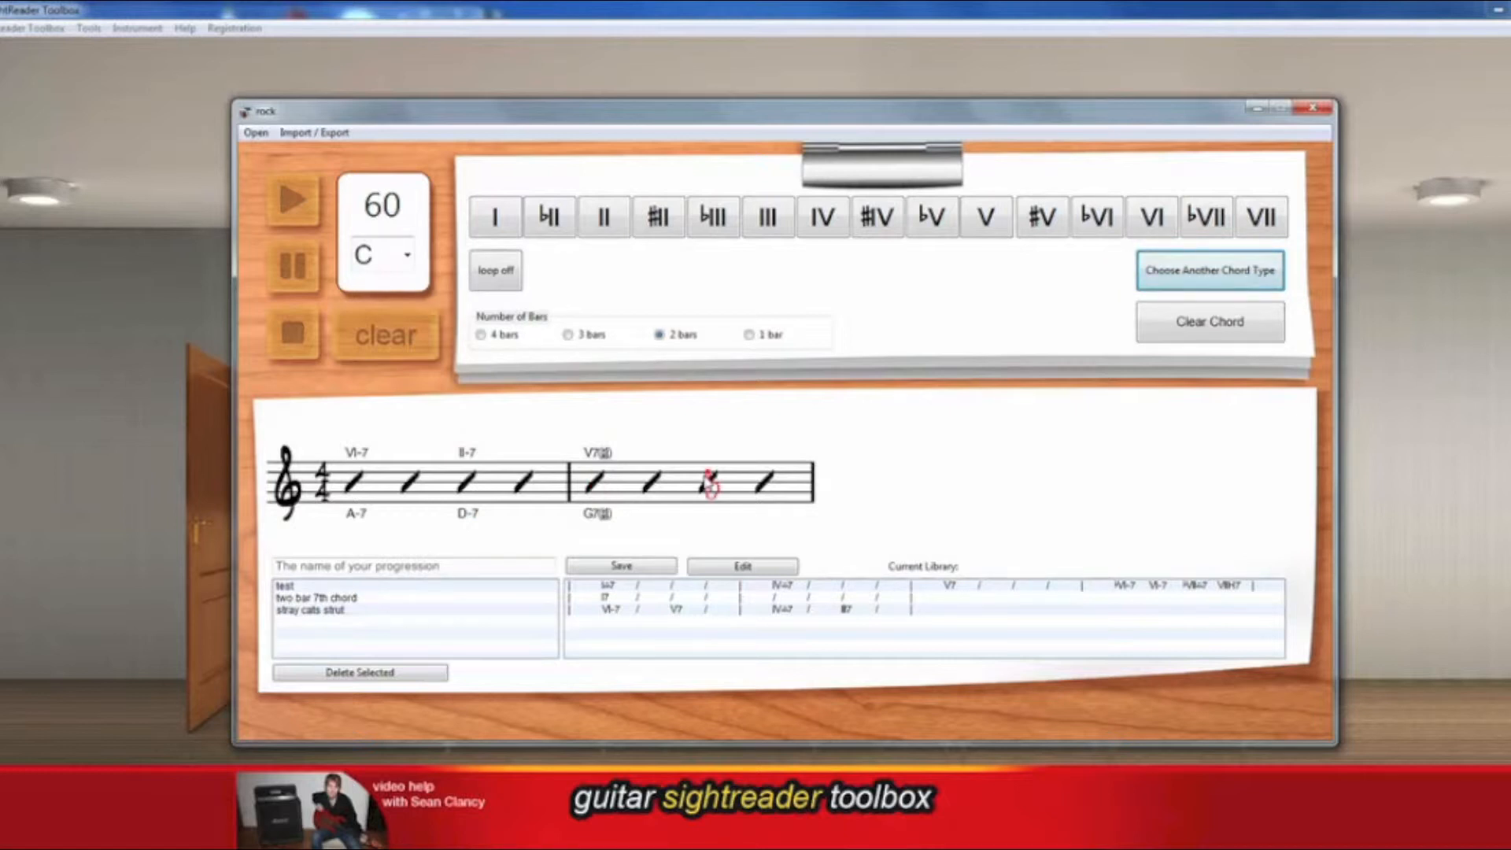
{"action": "left_click", "coordinate": [767, 211]}
{"action": "left_click", "coordinate": [1221, 280]}
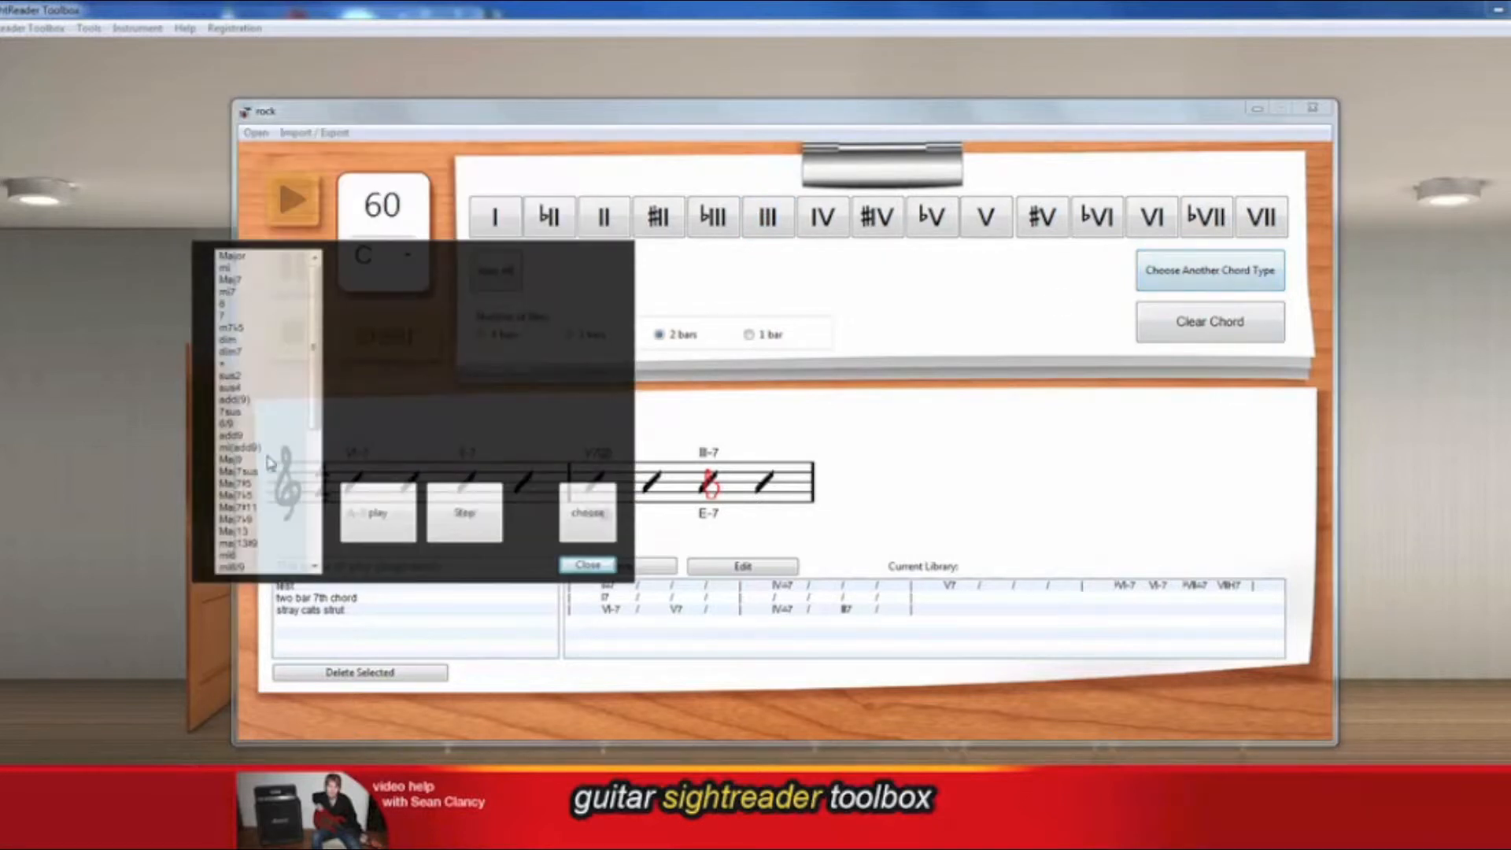
{"action": "left_click_drag", "start_coordinate": [314, 407], "coordinate": [319, 569]}
{"action": "left_click", "coordinate": [230, 519]}
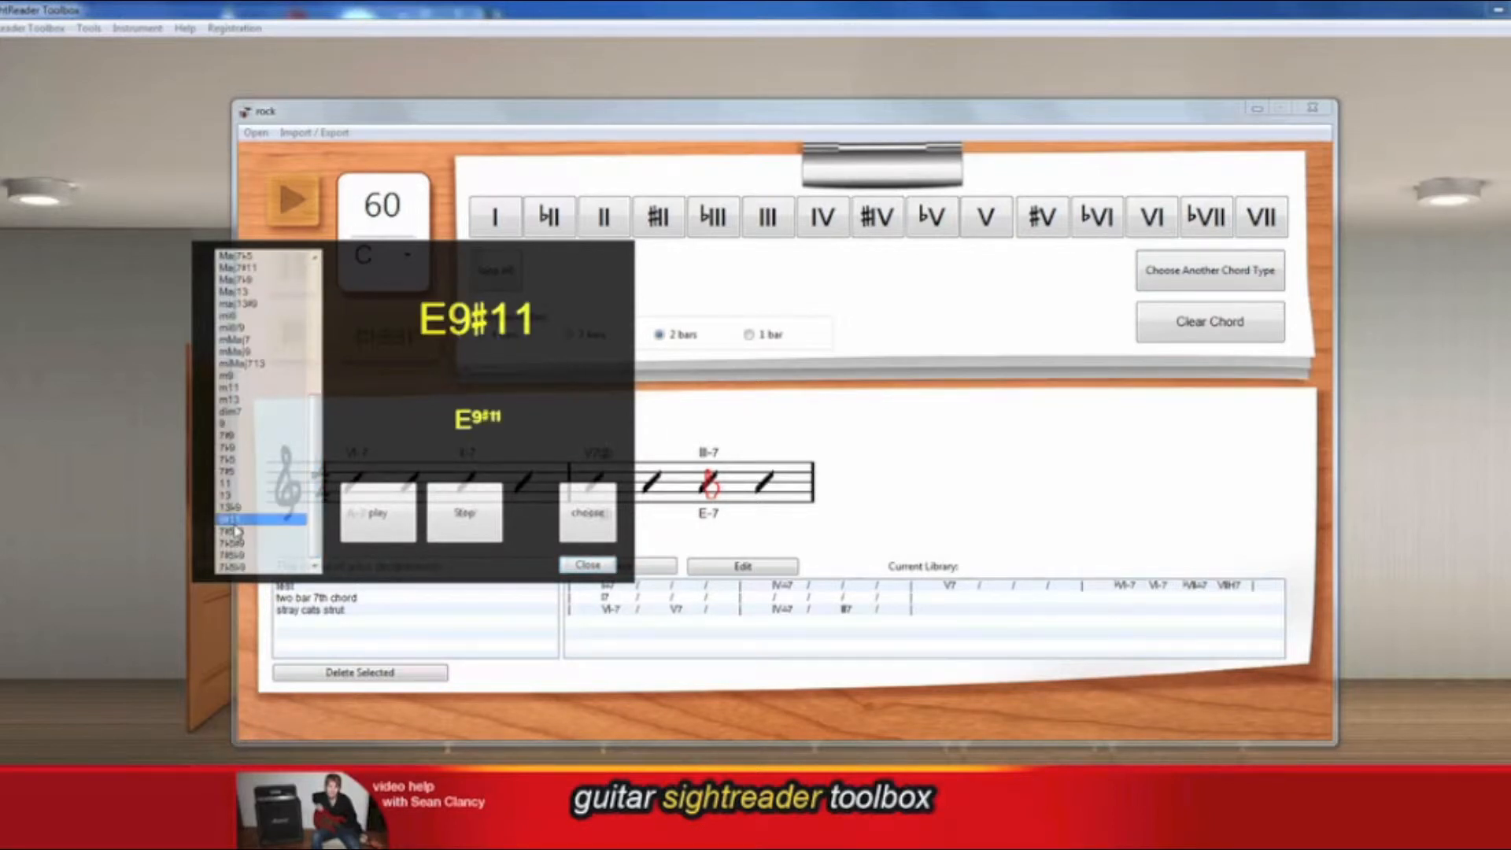
{"action": "left_click", "coordinate": [239, 532]}
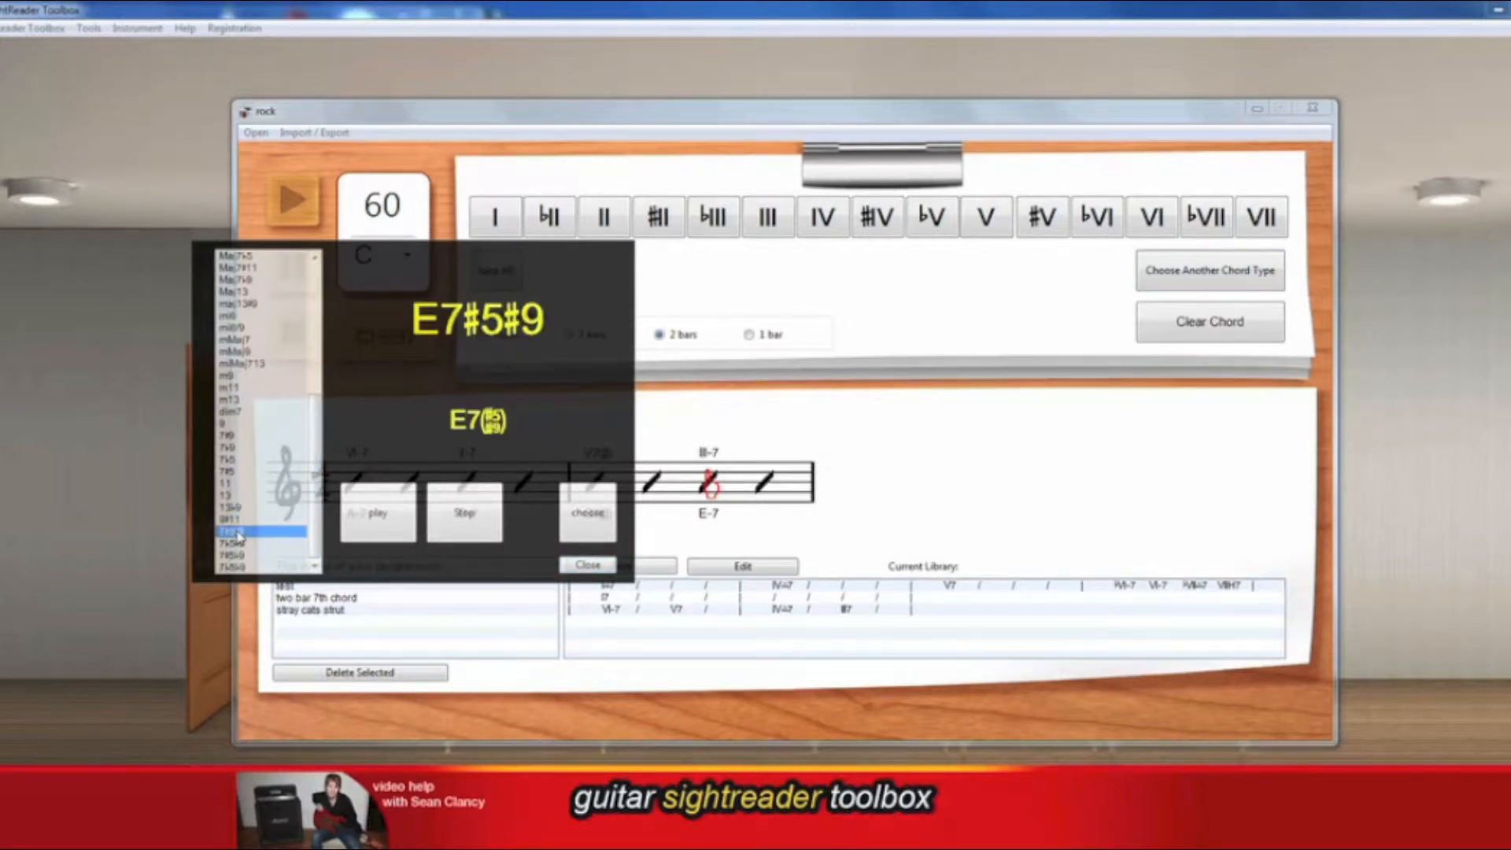
{"action": "left_click", "coordinate": [598, 516]}
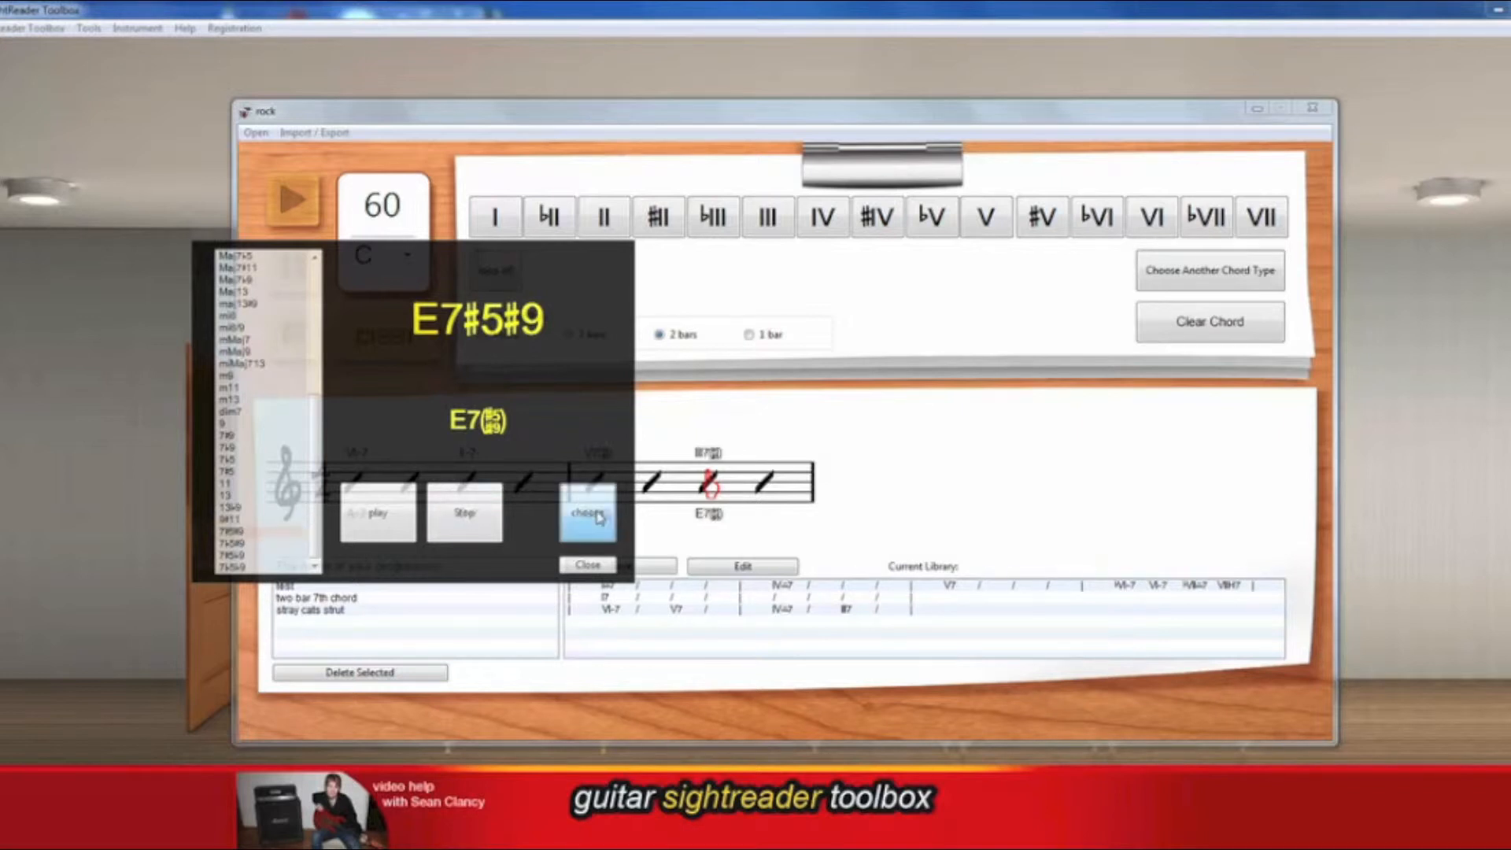
{"action": "left_click", "coordinate": [588, 565]}
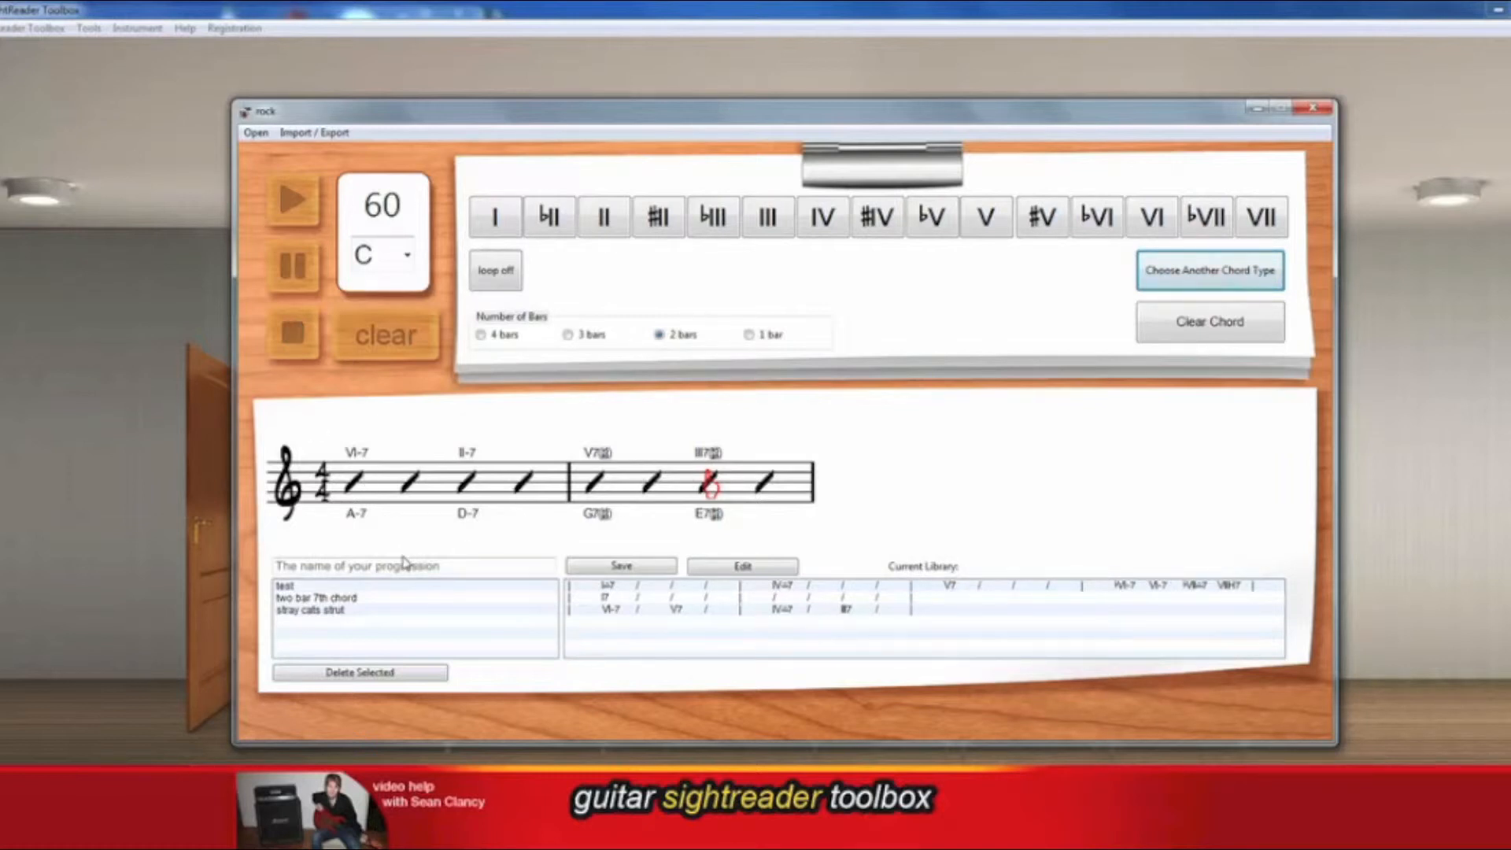
Save the two-bar progression under the name "strange" and toggle loop playback
{"action": "left_click", "coordinate": [464, 566]}
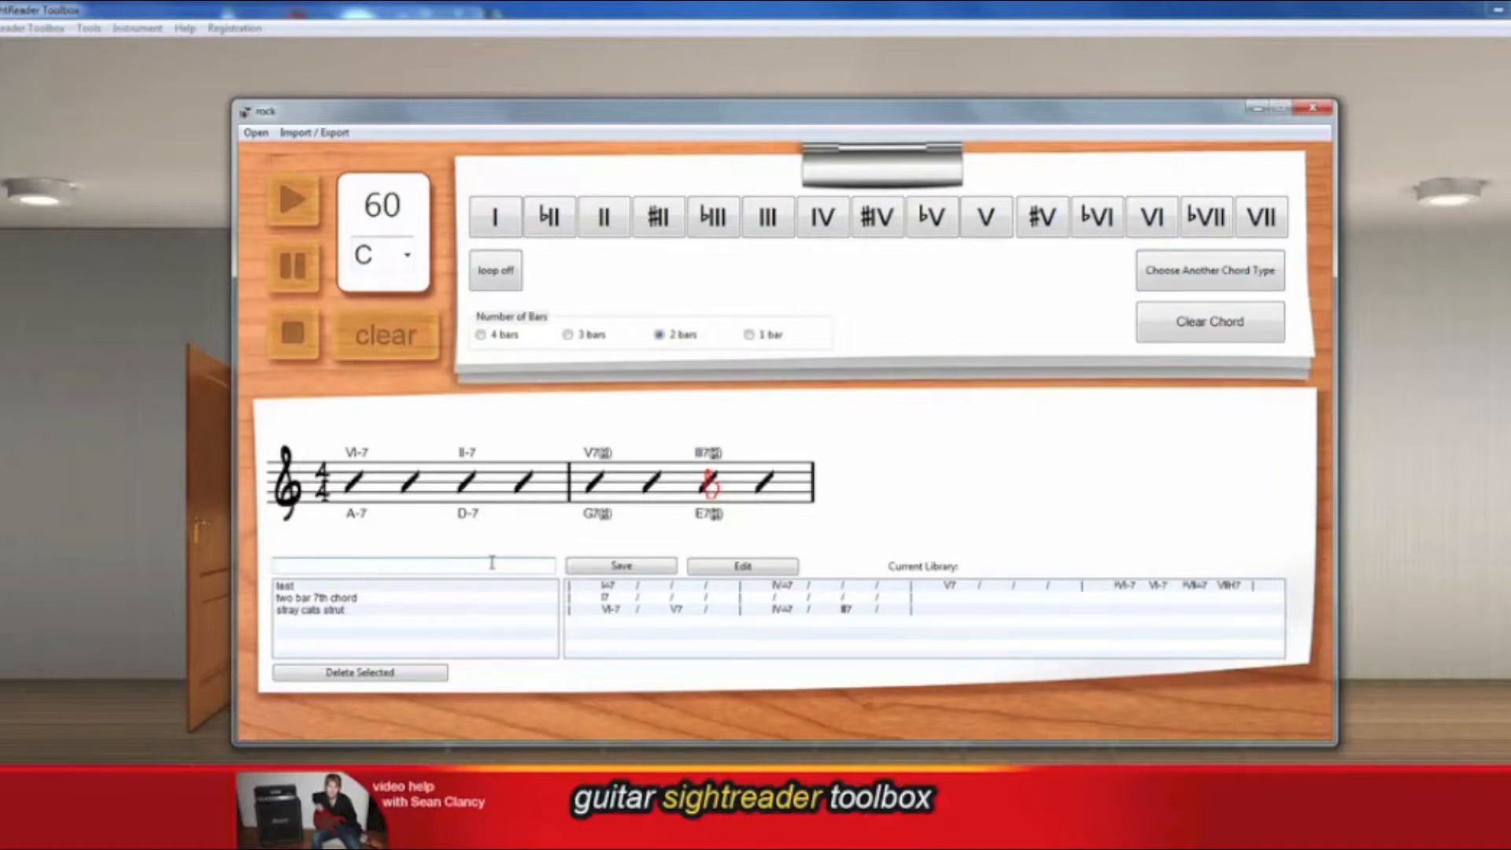
{"action": "type", "text": "strange"}
{"action": "left_click", "coordinate": [645, 568]}
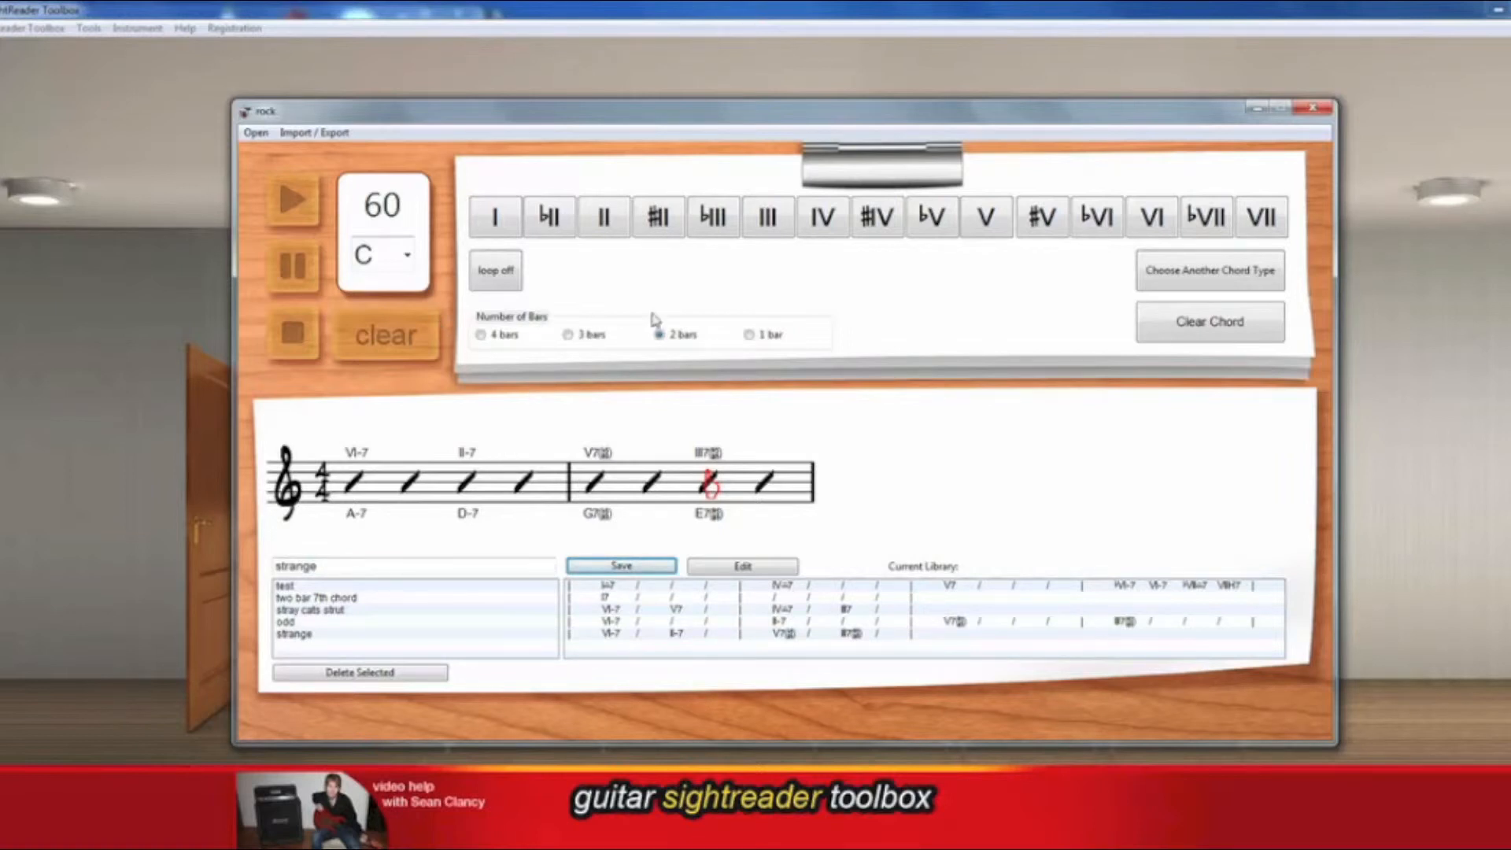
{"action": "left_click", "coordinate": [507, 278]}
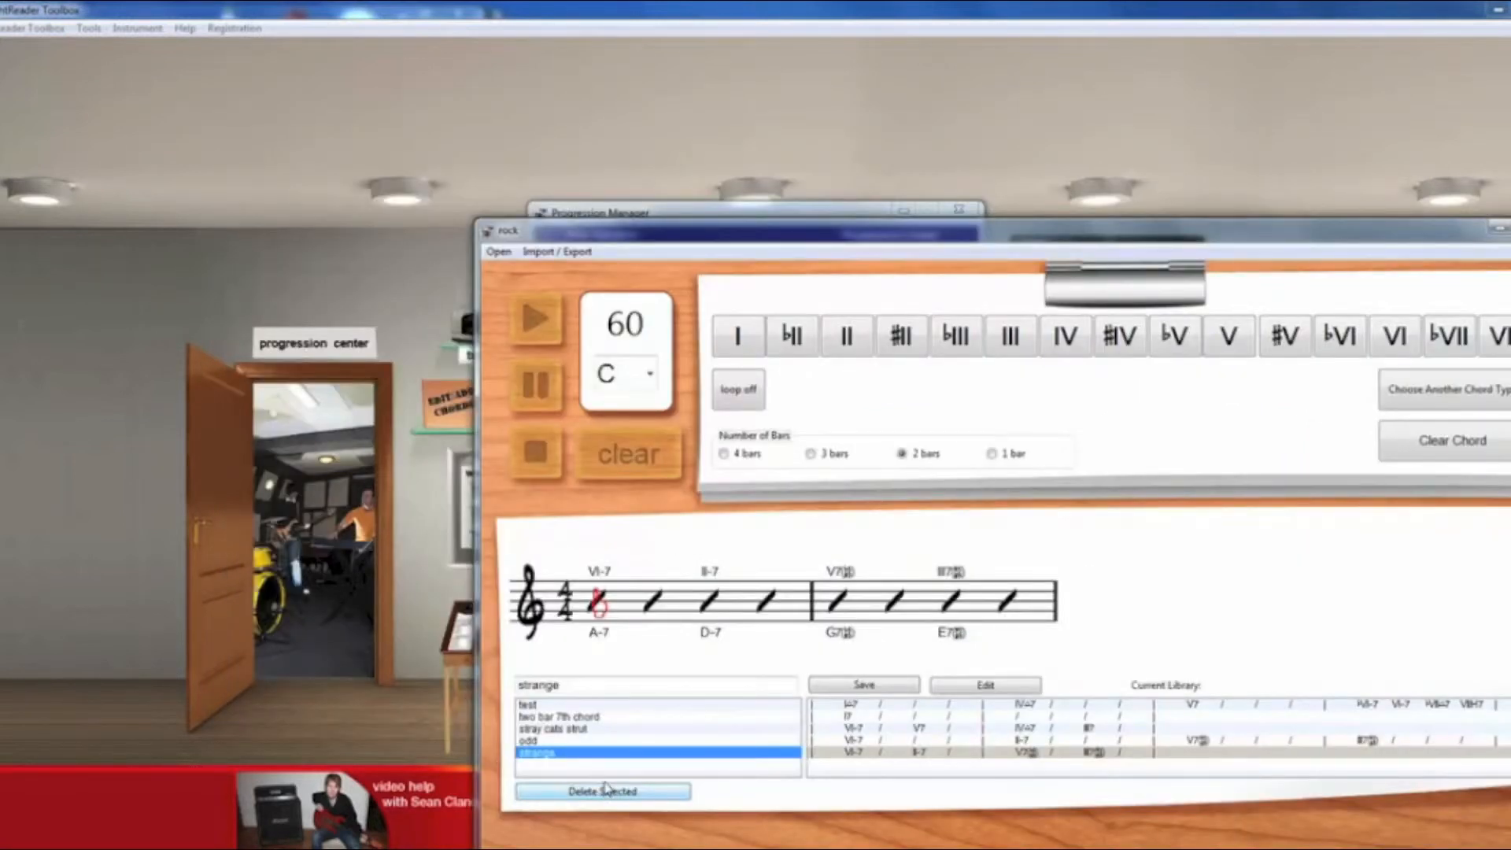
Load the saved progression "test" from the library into the editor
{"action": "left_click", "coordinate": [592, 706]}
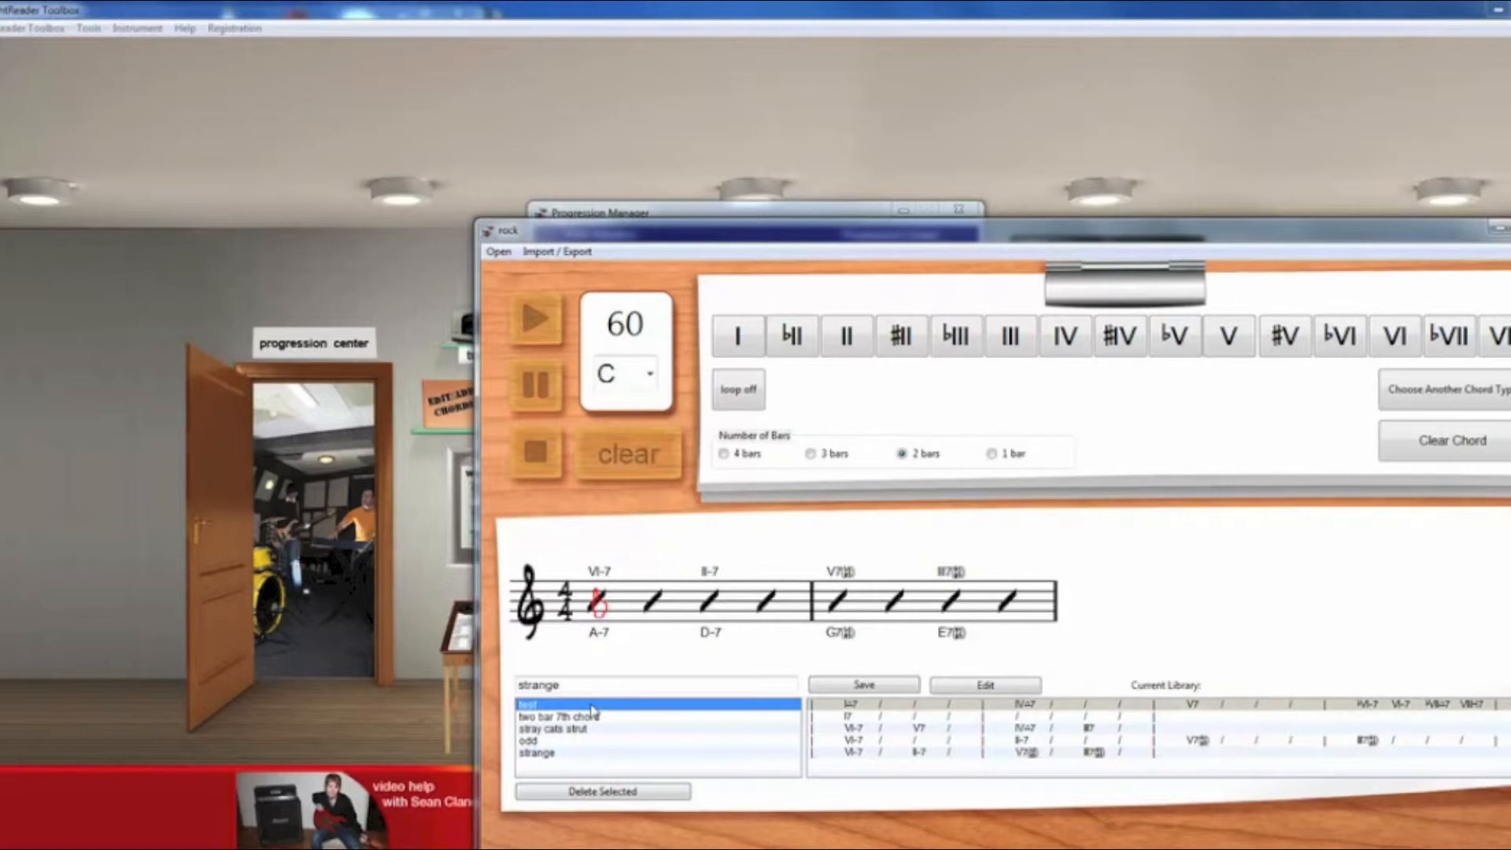
{"action": "left_click_drag", "start_coordinate": [592, 706], "coordinate": [709, 589]}
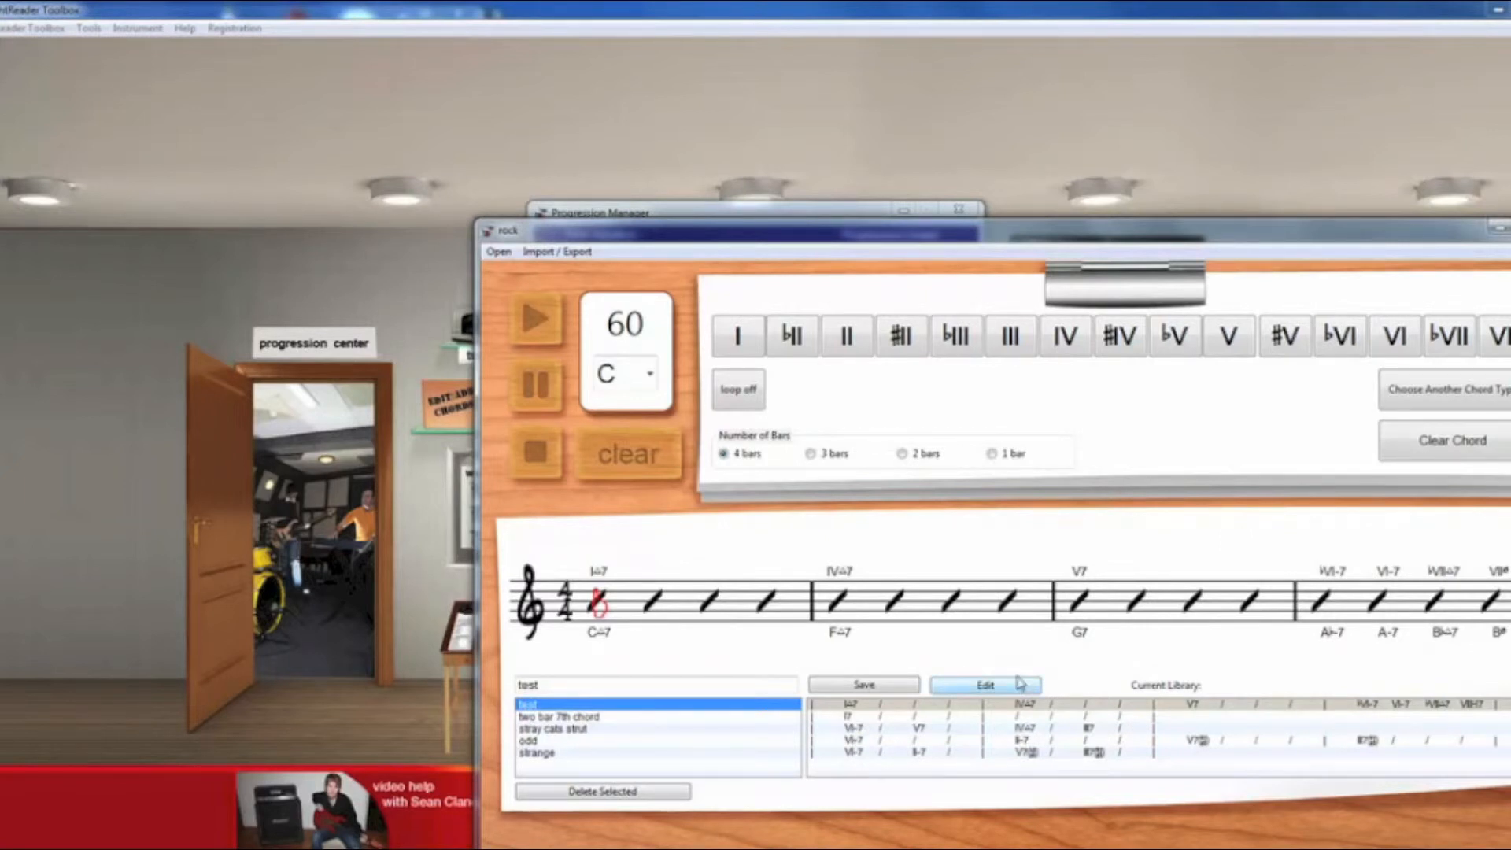
Check the import and export options for progression groups and open the Progression Player
{"action": "left_click", "coordinate": [555, 254]}
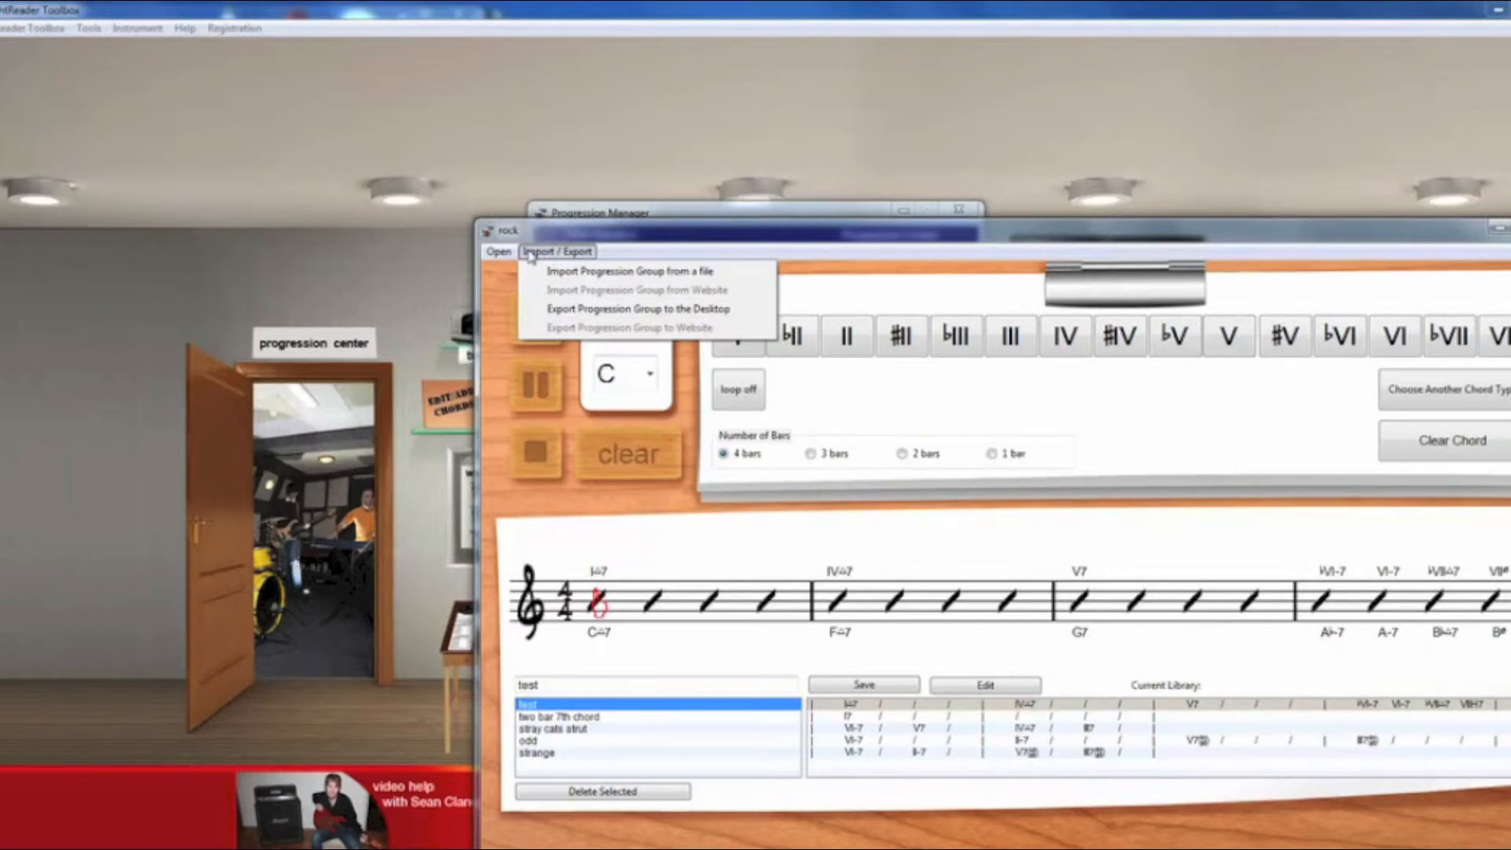
{"action": "mouse_move", "coordinate": [501, 252]}
{"action": "left_click", "coordinate": [526, 274]}
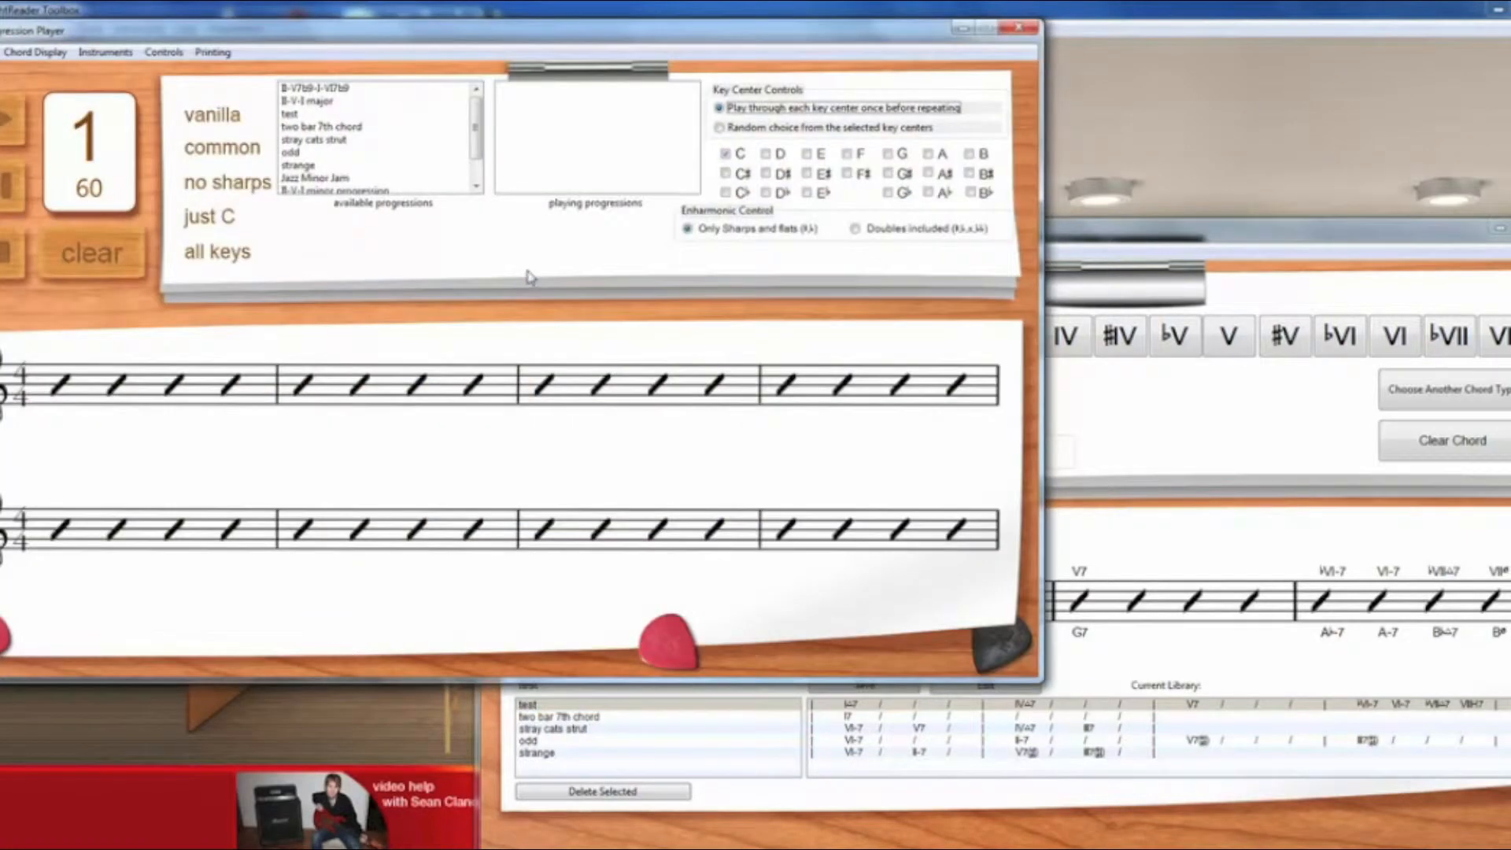
Add the "strange" progression from the available progressions to the playing progressions
{"action": "left_click_drag", "start_coordinate": [545, 37], "coordinate": [794, 123]}
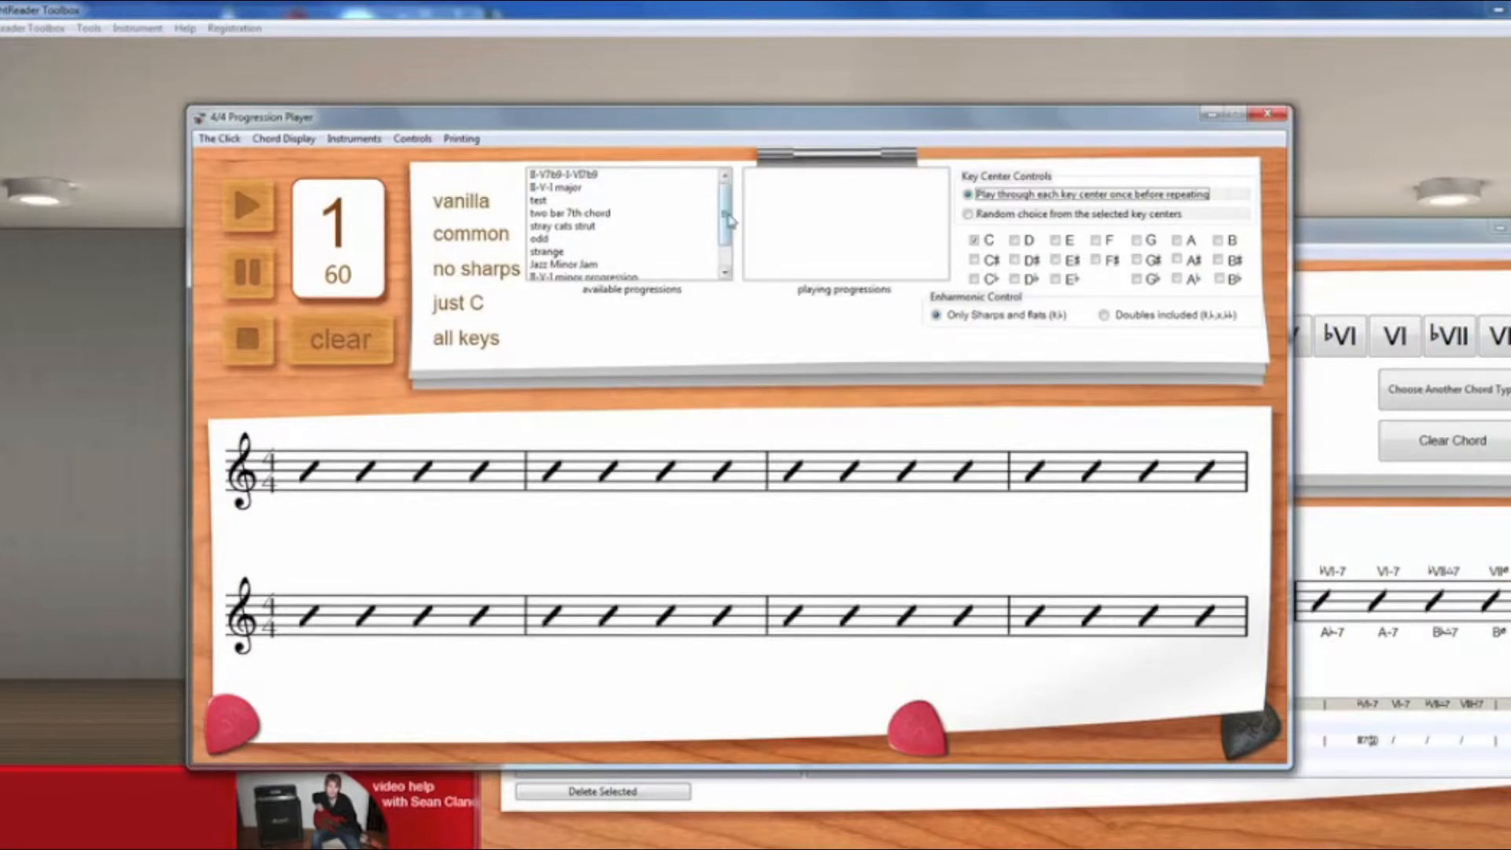
{"action": "left_click", "coordinate": [726, 266]}
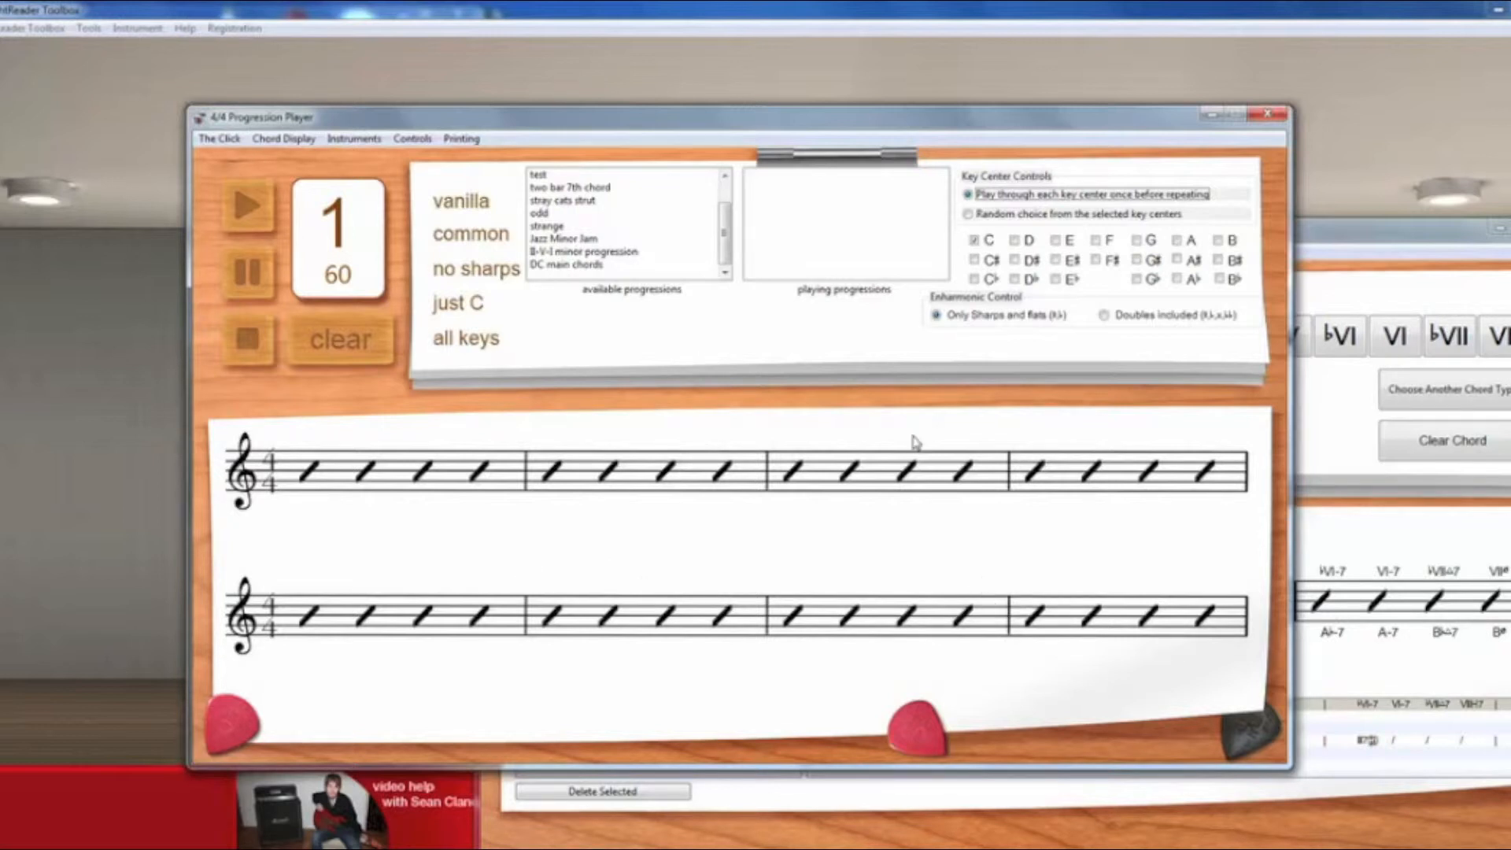
{"action": "left_click_drag", "start_coordinate": [551, 227], "coordinate": [824, 236]}
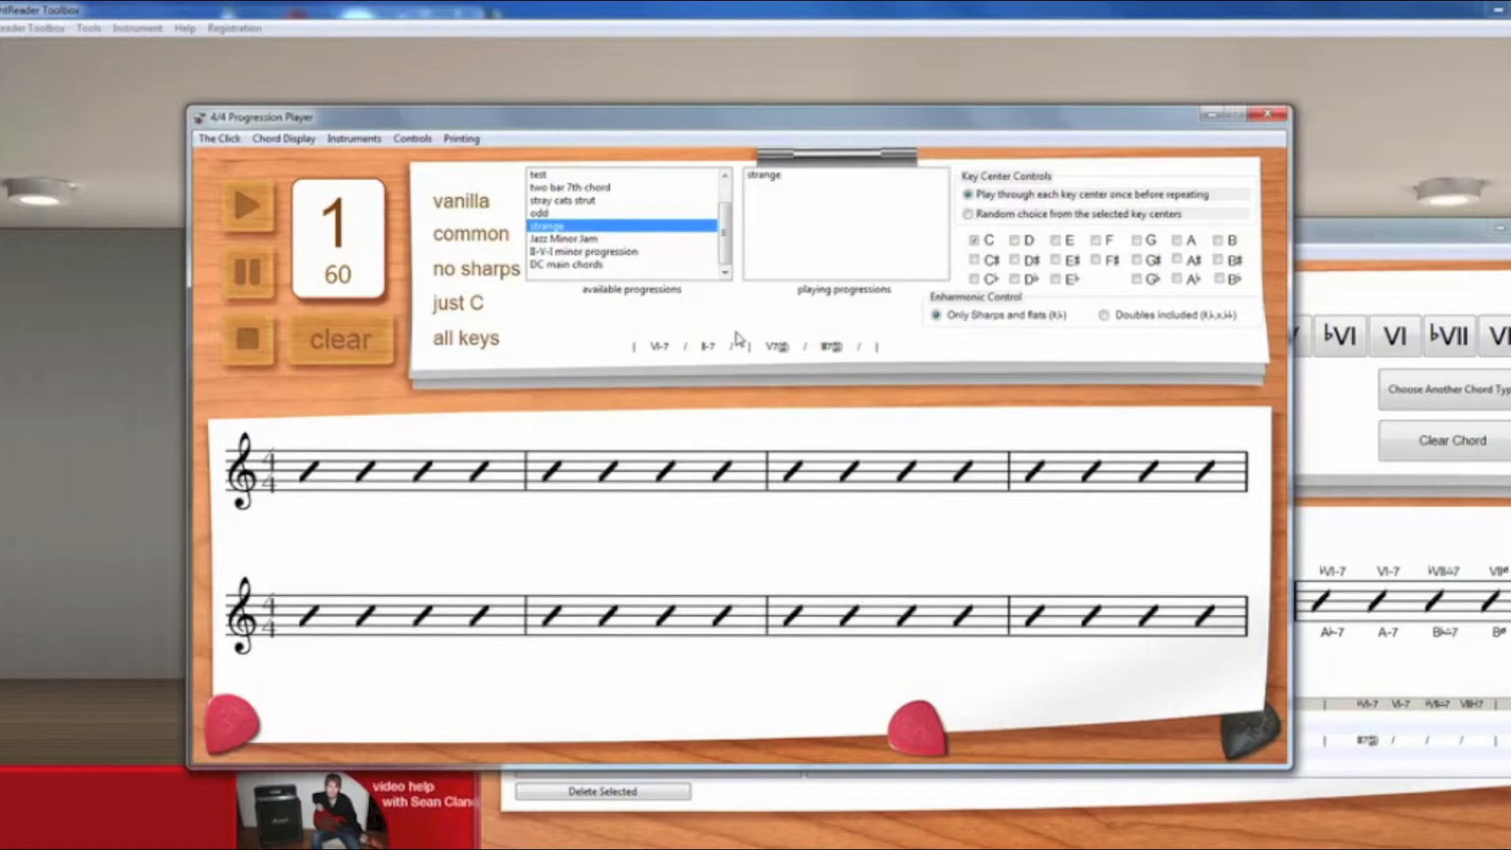
Play the "strange" progression at a tempo of 120 and switch the key centers to the vanilla set
{"action": "scroll", "coordinate": [738, 339], "scroll_direction": "up", "scroll_amount": 7}
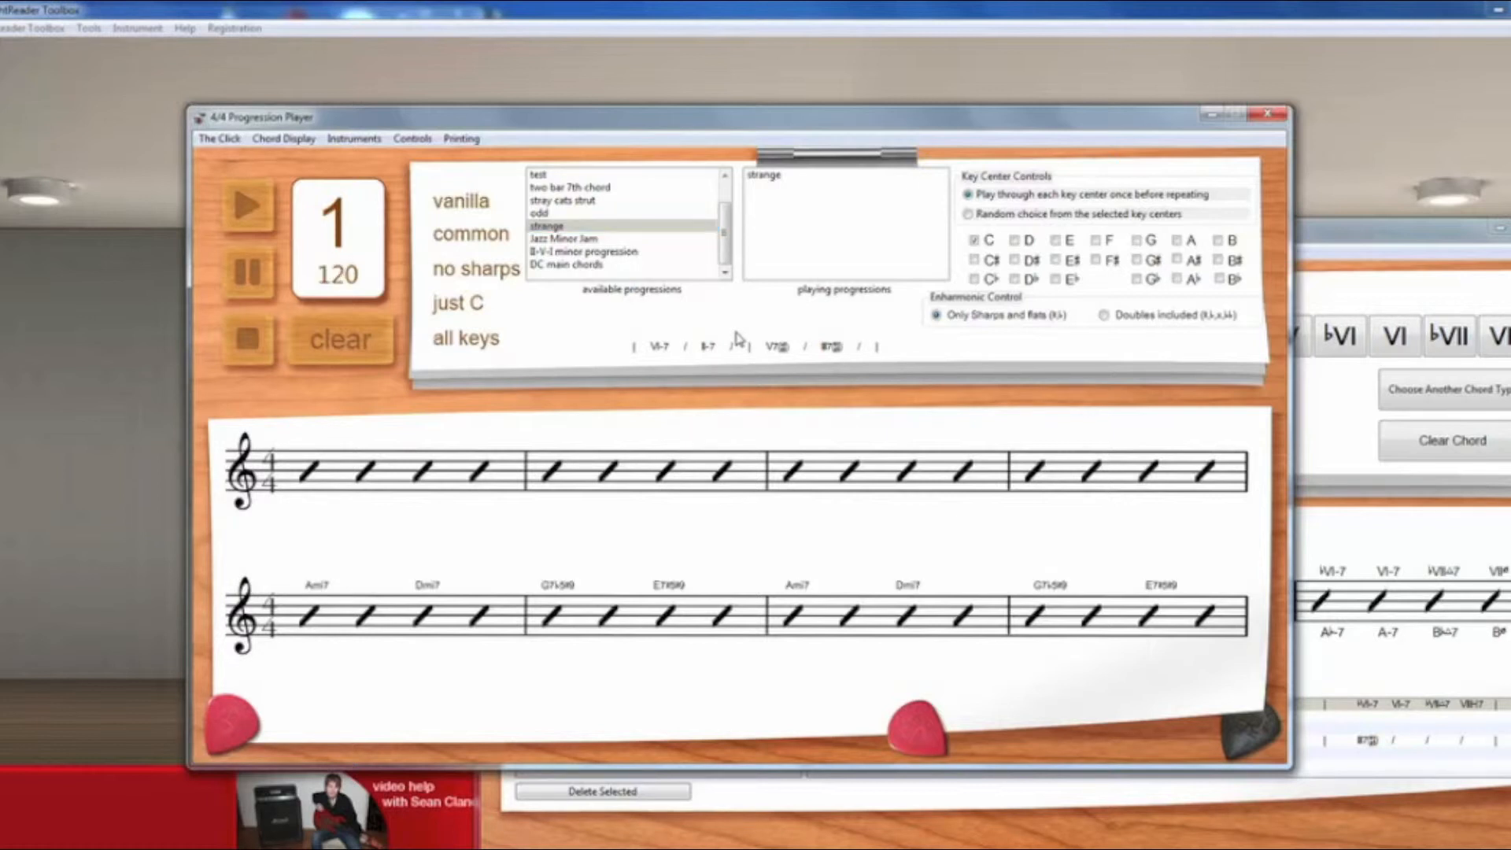
{"action": "scroll", "coordinate": [739, 339], "scroll_direction": "down", "scroll_amount": 1}
{"action": "left_click", "coordinate": [234, 211]}
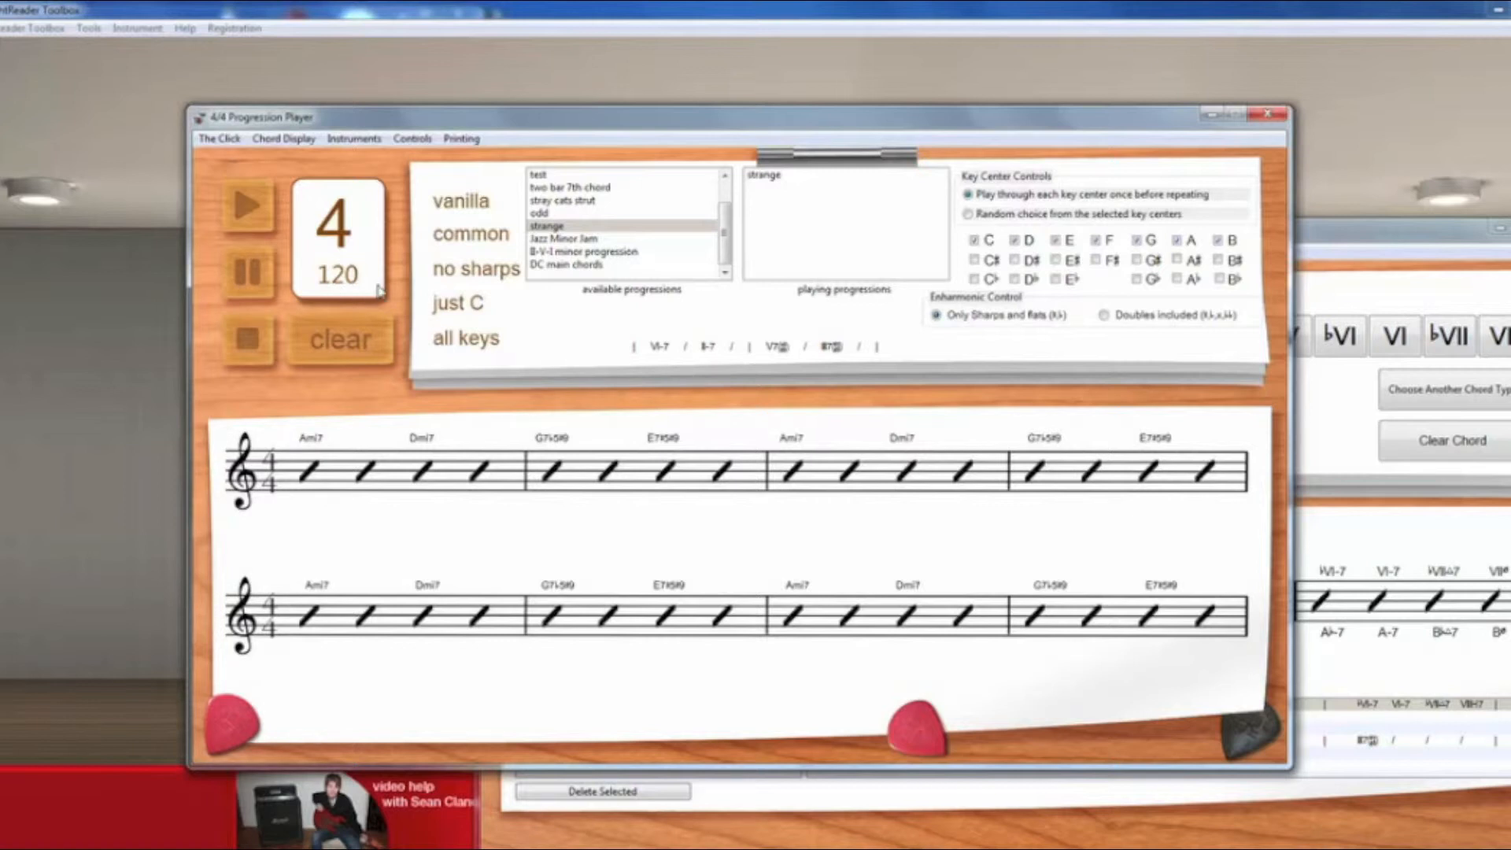
Lower the tempo to 60, play the progression through the vanilla key centers, and stop playback
{"action": "scroll", "coordinate": [379, 290], "scroll_direction": "down", "scroll_amount": 6}
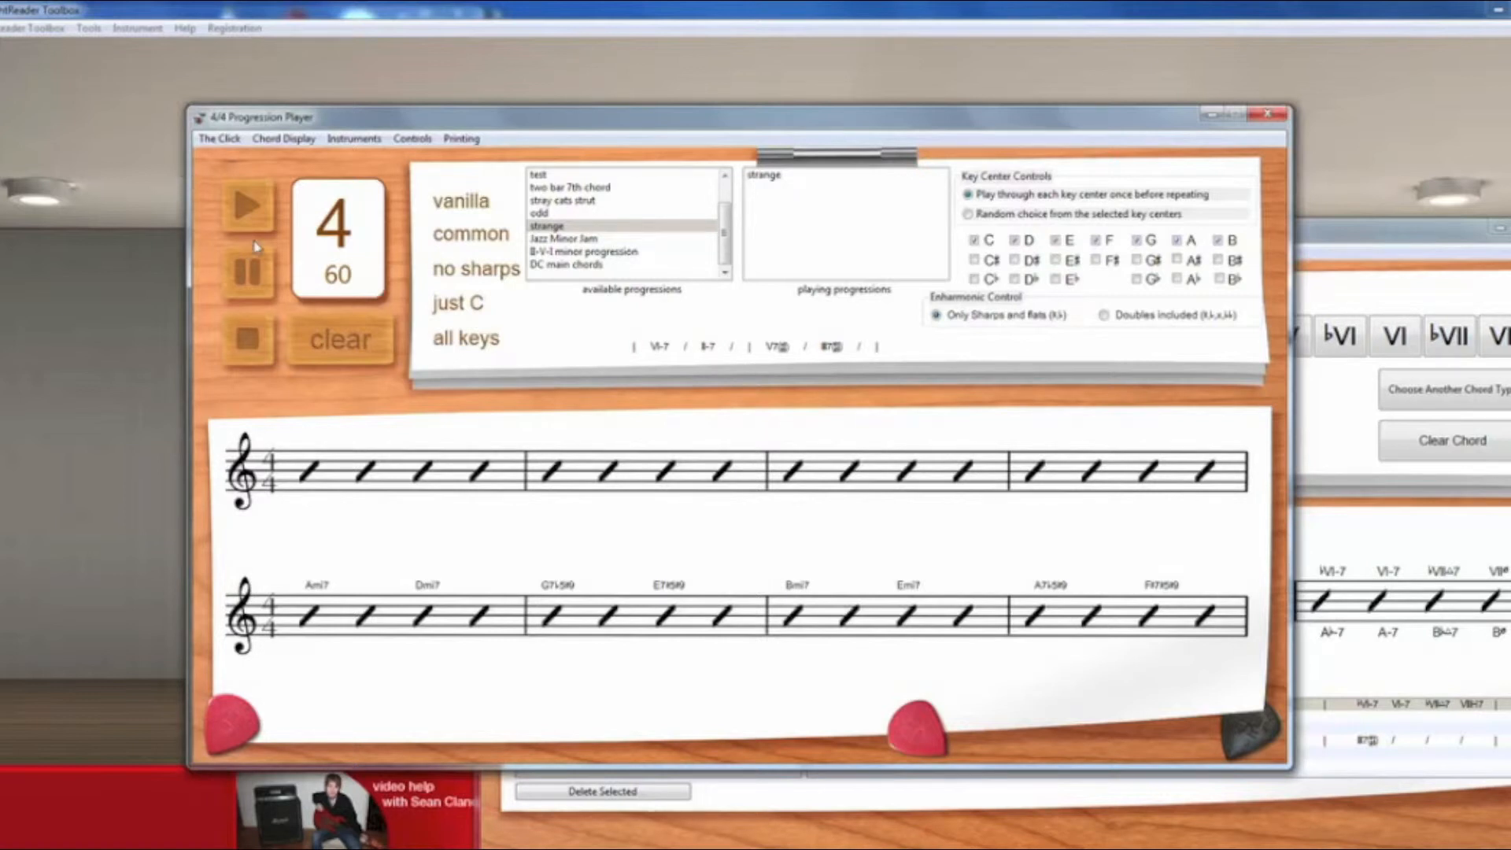
{"action": "left_click", "coordinate": [266, 222]}
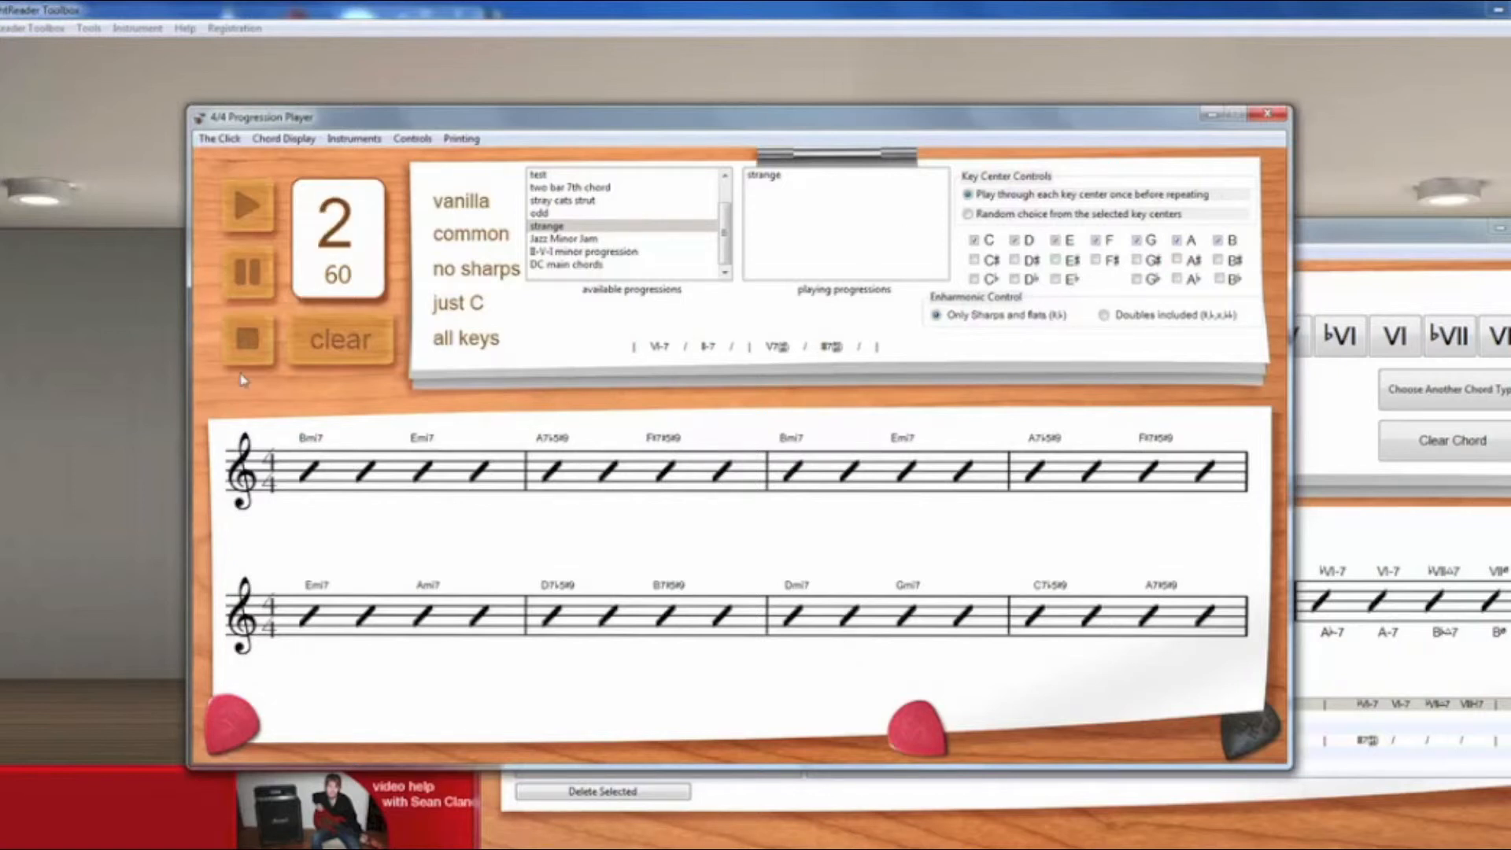
{"action": "left_click", "coordinate": [272, 341]}
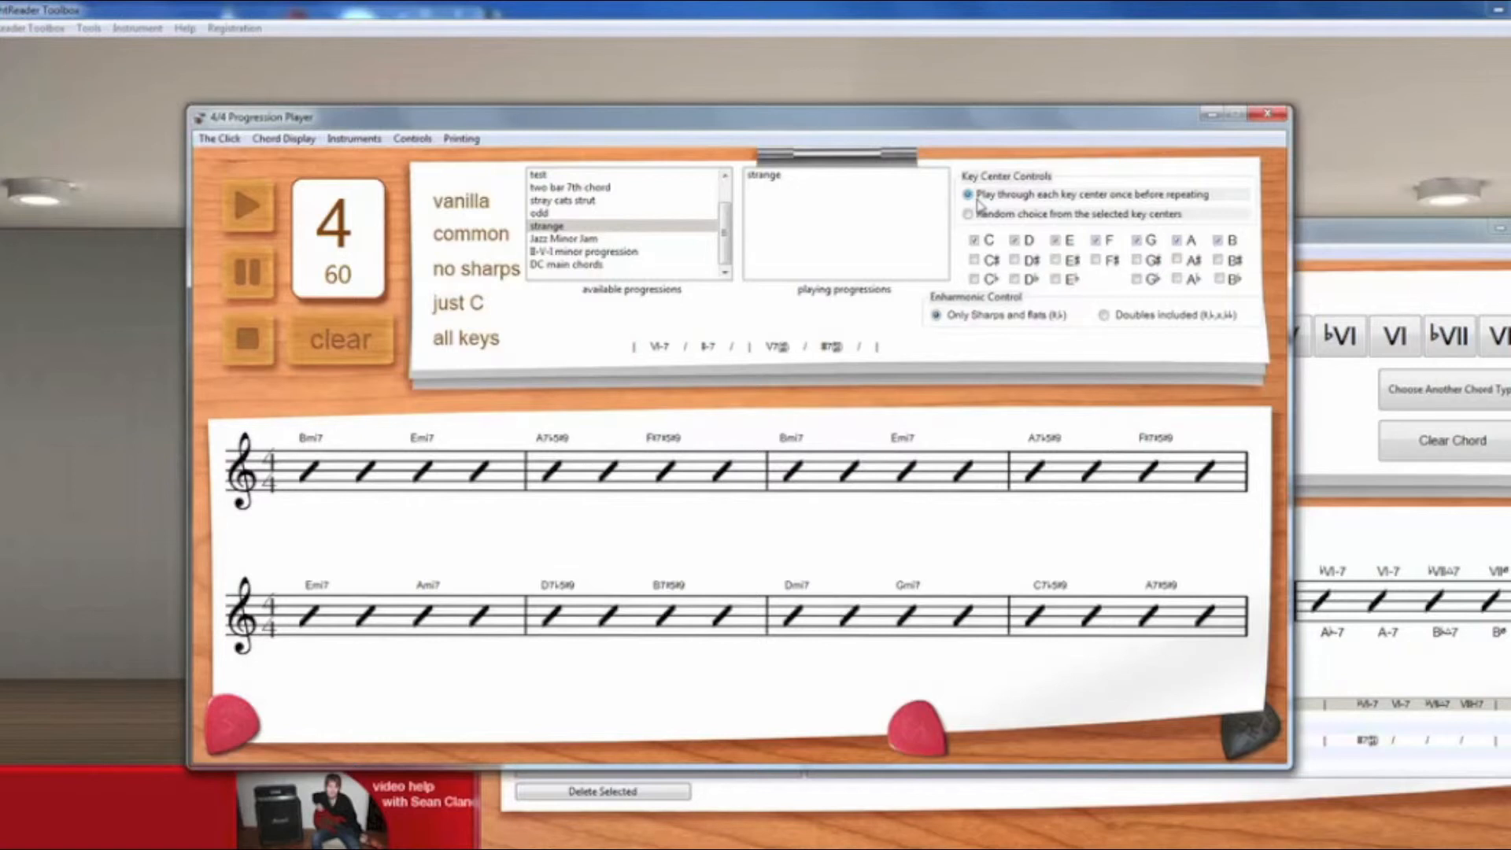
Try several key center presets, ending on just C, and add D as a second key center
{"action": "left_click", "coordinate": [473, 248]}
{"action": "left_click", "coordinate": [462, 346]}
{"action": "left_click", "coordinate": [480, 205]}
{"action": "left_click", "coordinate": [472, 303]}
{"action": "left_click", "coordinate": [1014, 242]}
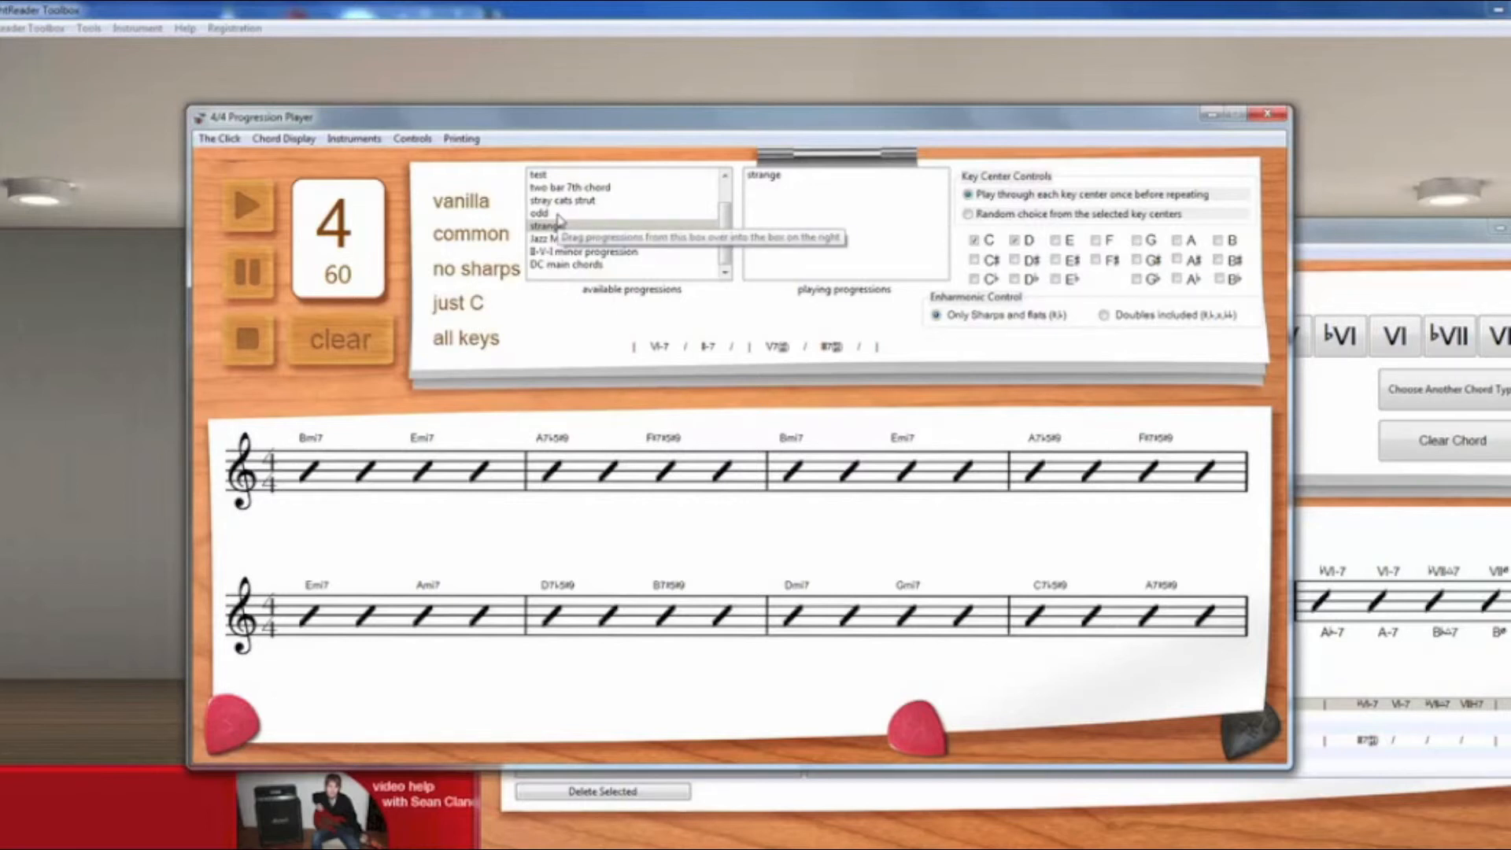
Add the "stray cats strut" progression to the playing progressions alongside "strange"
{"action": "left_click_drag", "start_coordinate": [561, 203], "coordinate": [795, 224]}
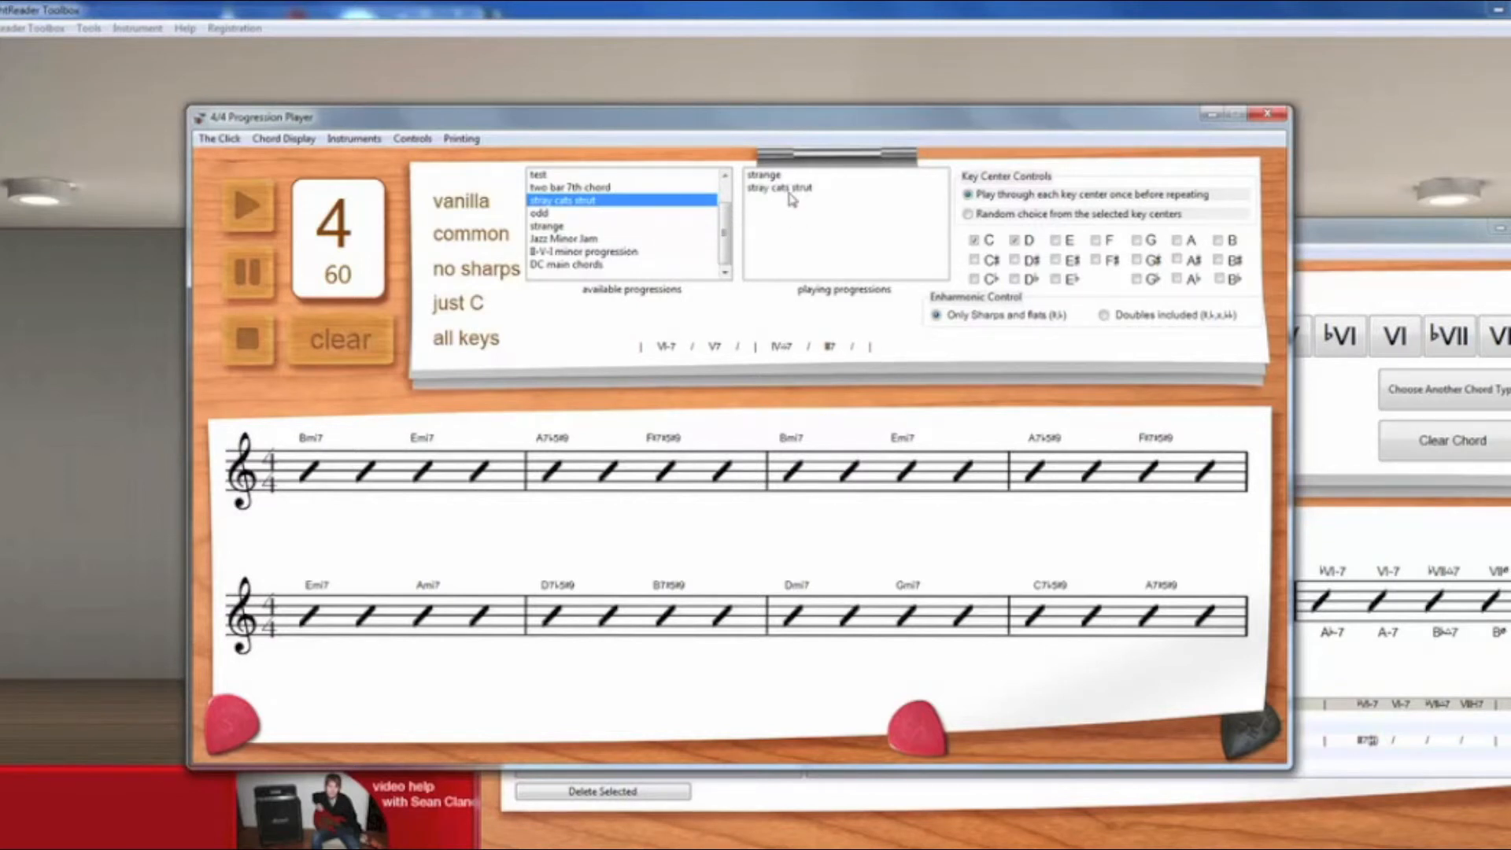
{"action": "left_click", "coordinate": [790, 192]}
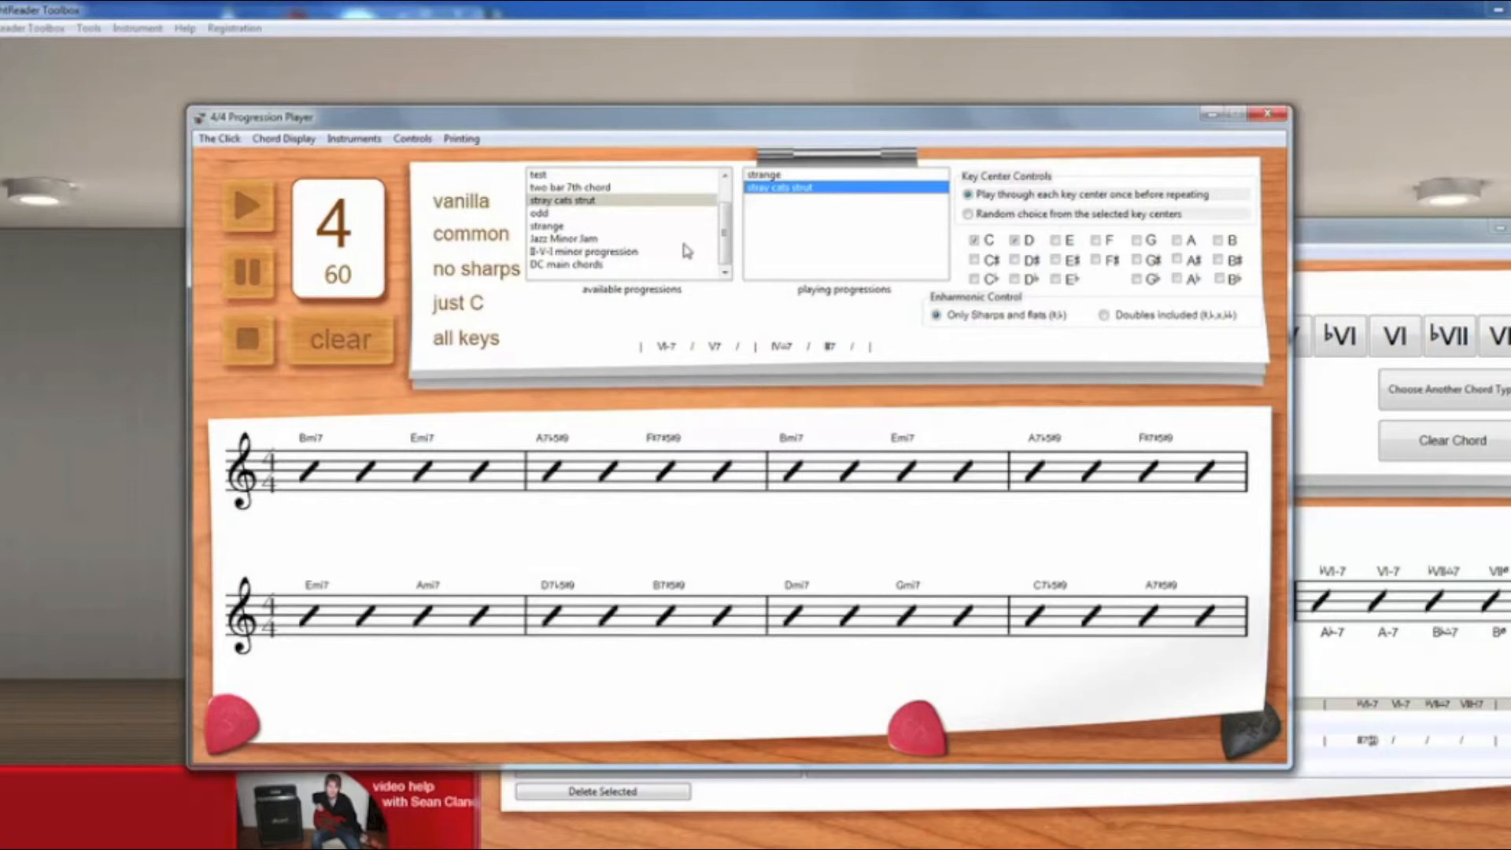
{"action": "left_click_drag", "start_coordinate": [638, 122], "coordinate": [777, 94]}
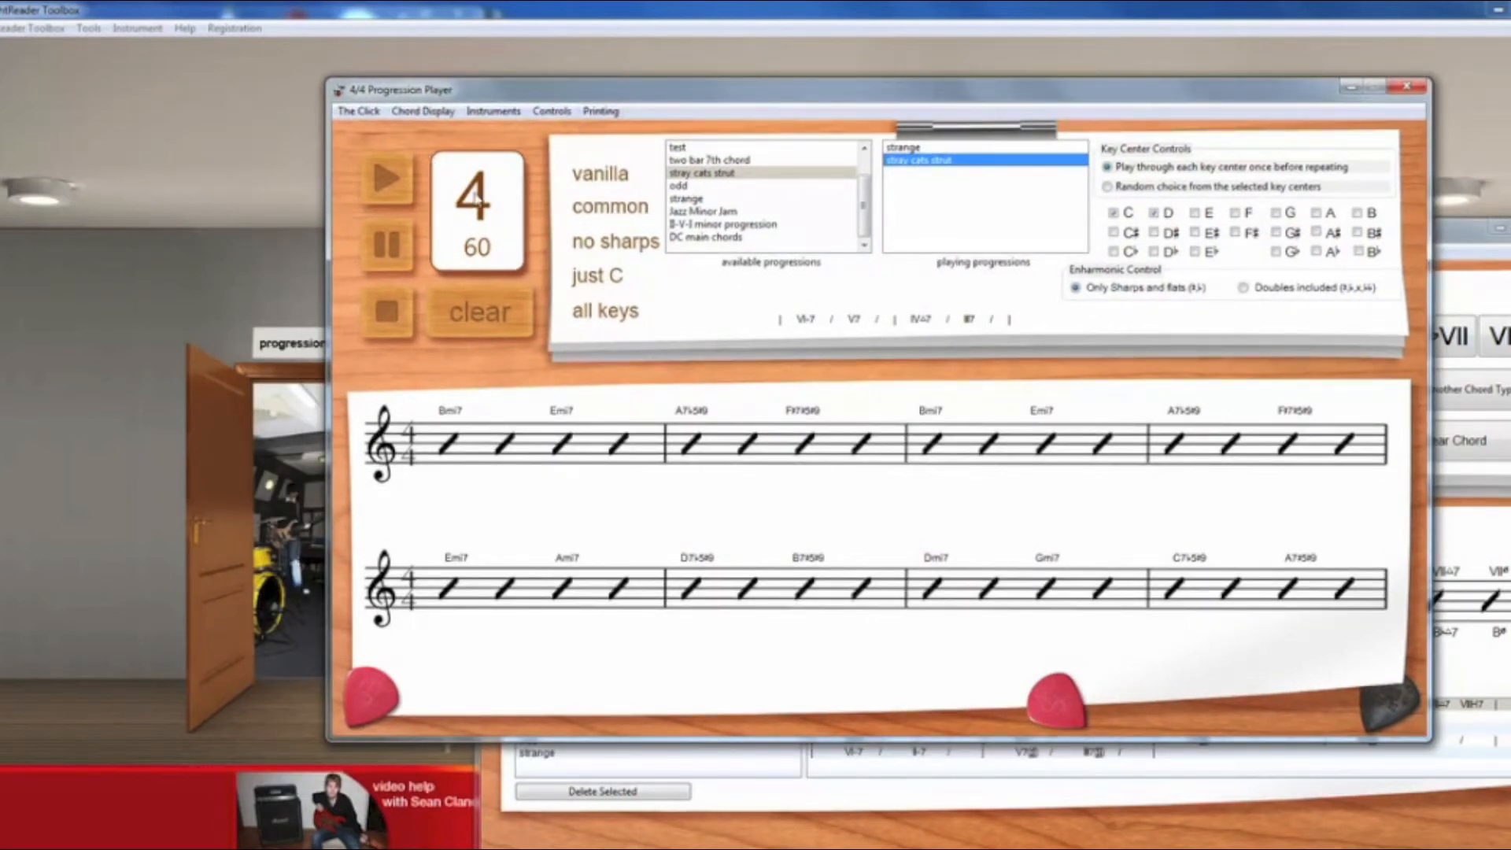
Play the two progressions in C and D, stop playback, and clear the playing progressions
{"action": "left_click", "coordinate": [407, 179]}
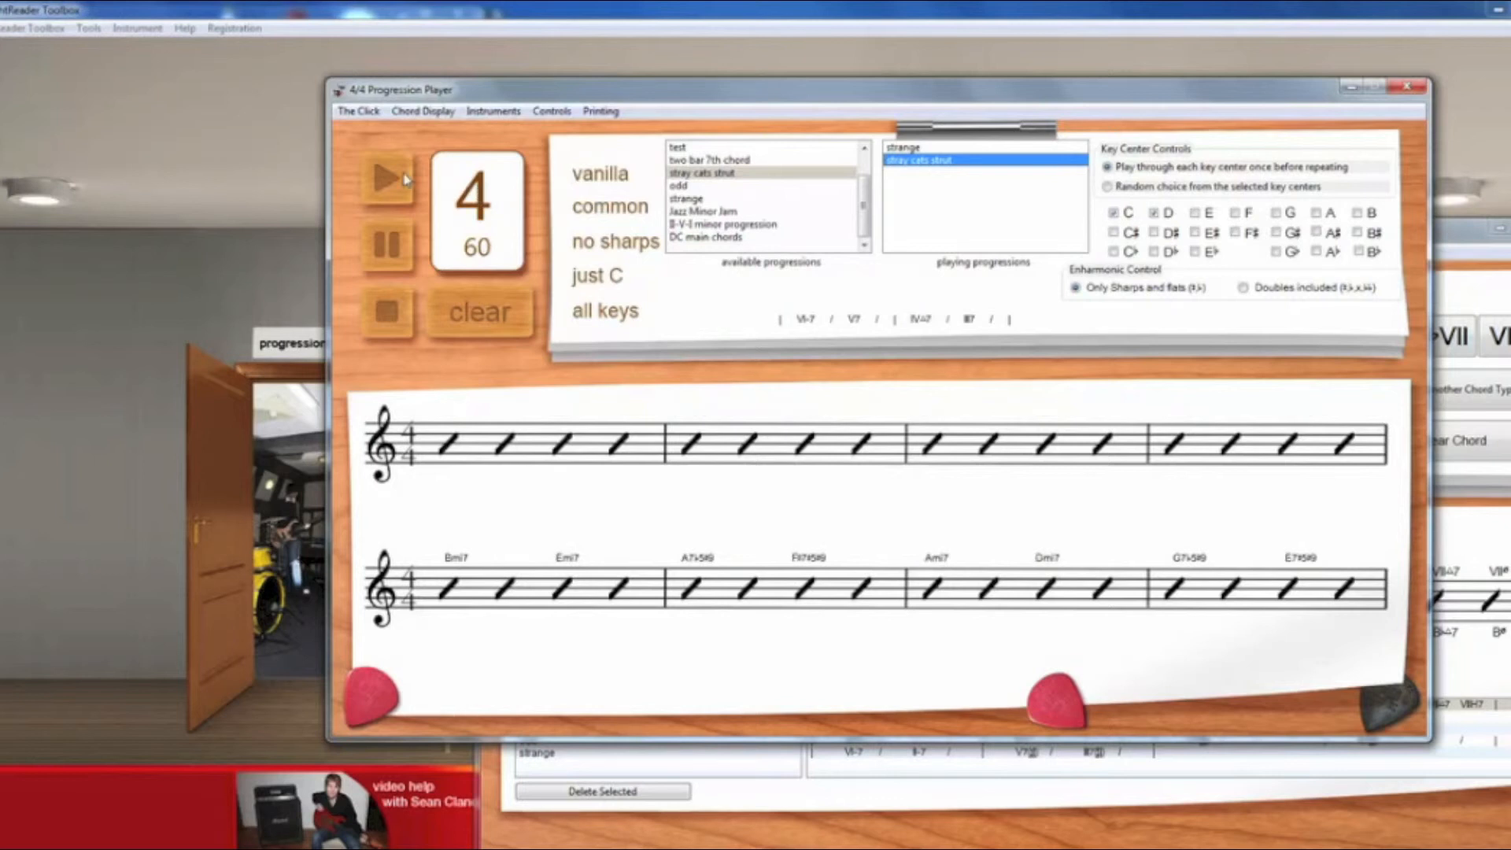
{"action": "left_click", "coordinate": [381, 314]}
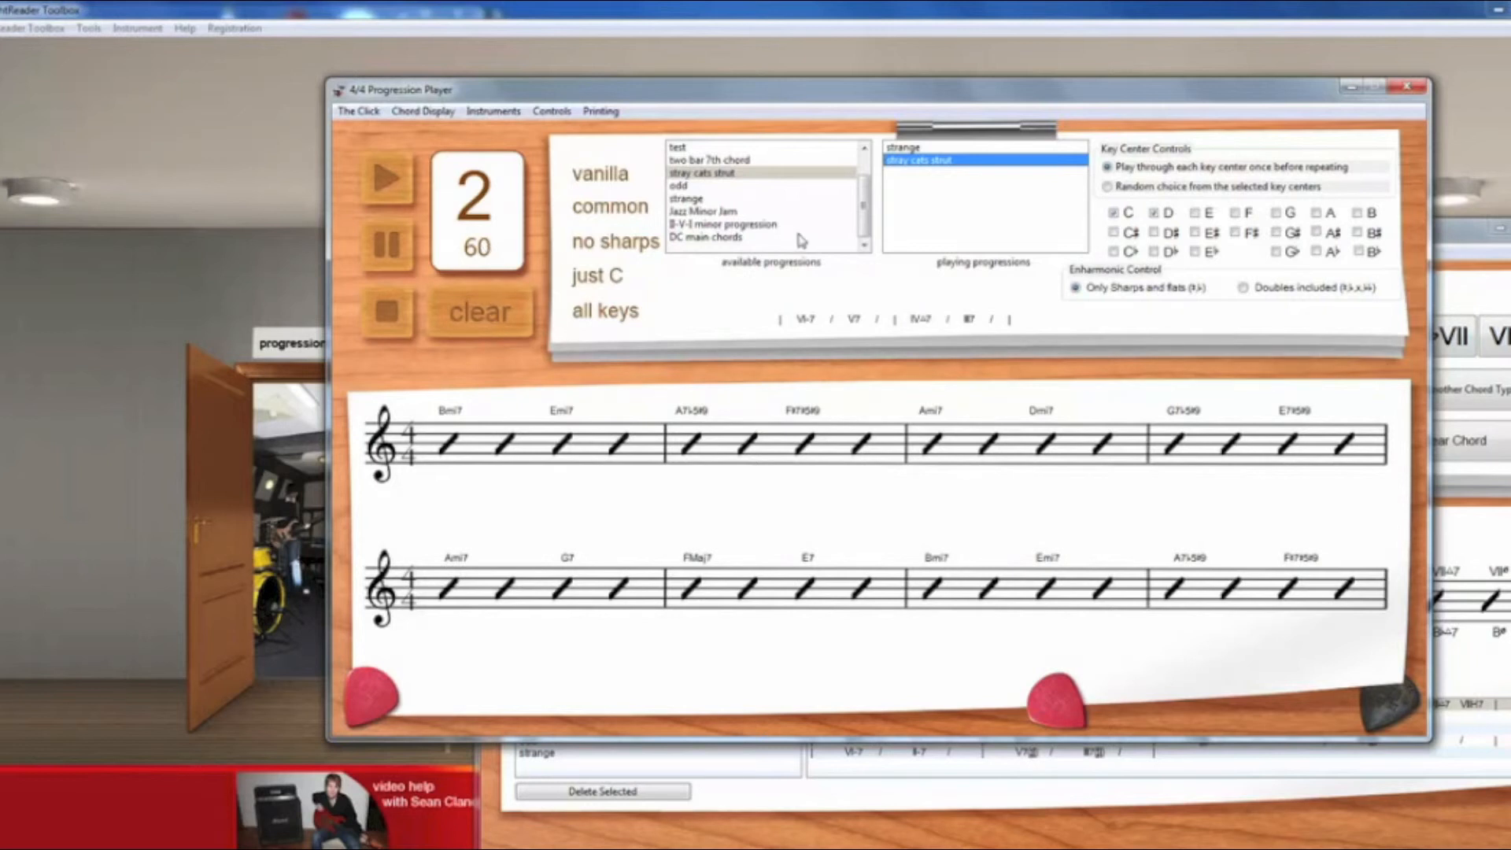
{"action": "left_click", "coordinate": [502, 334]}
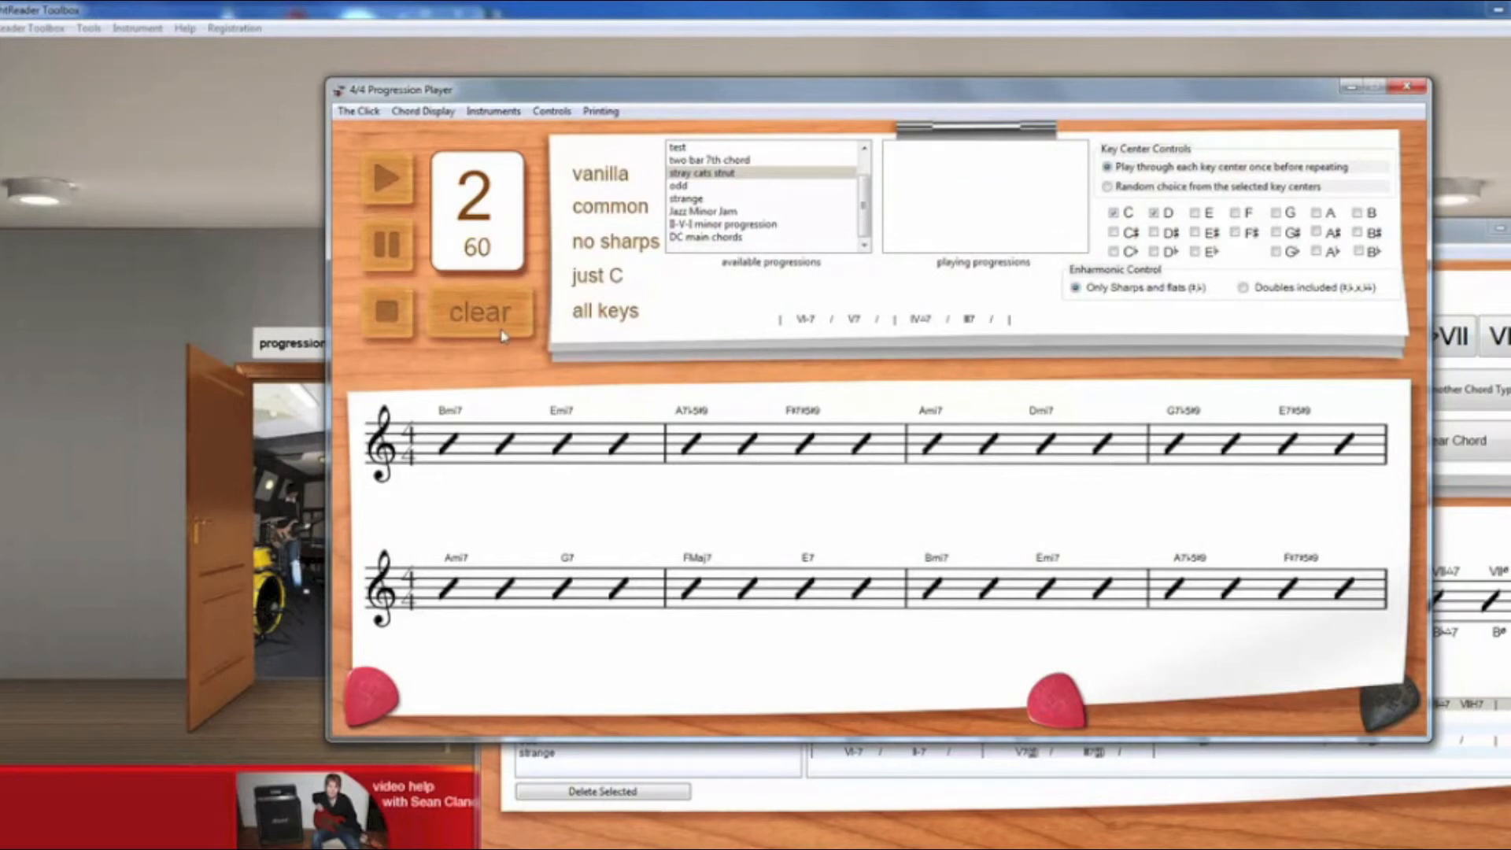
Review the metronome click options, then switch the chord display to Nomenclature (Jazz abbreviated chords) and back to Long Chord Names
{"action": "left_click", "coordinate": [360, 113]}
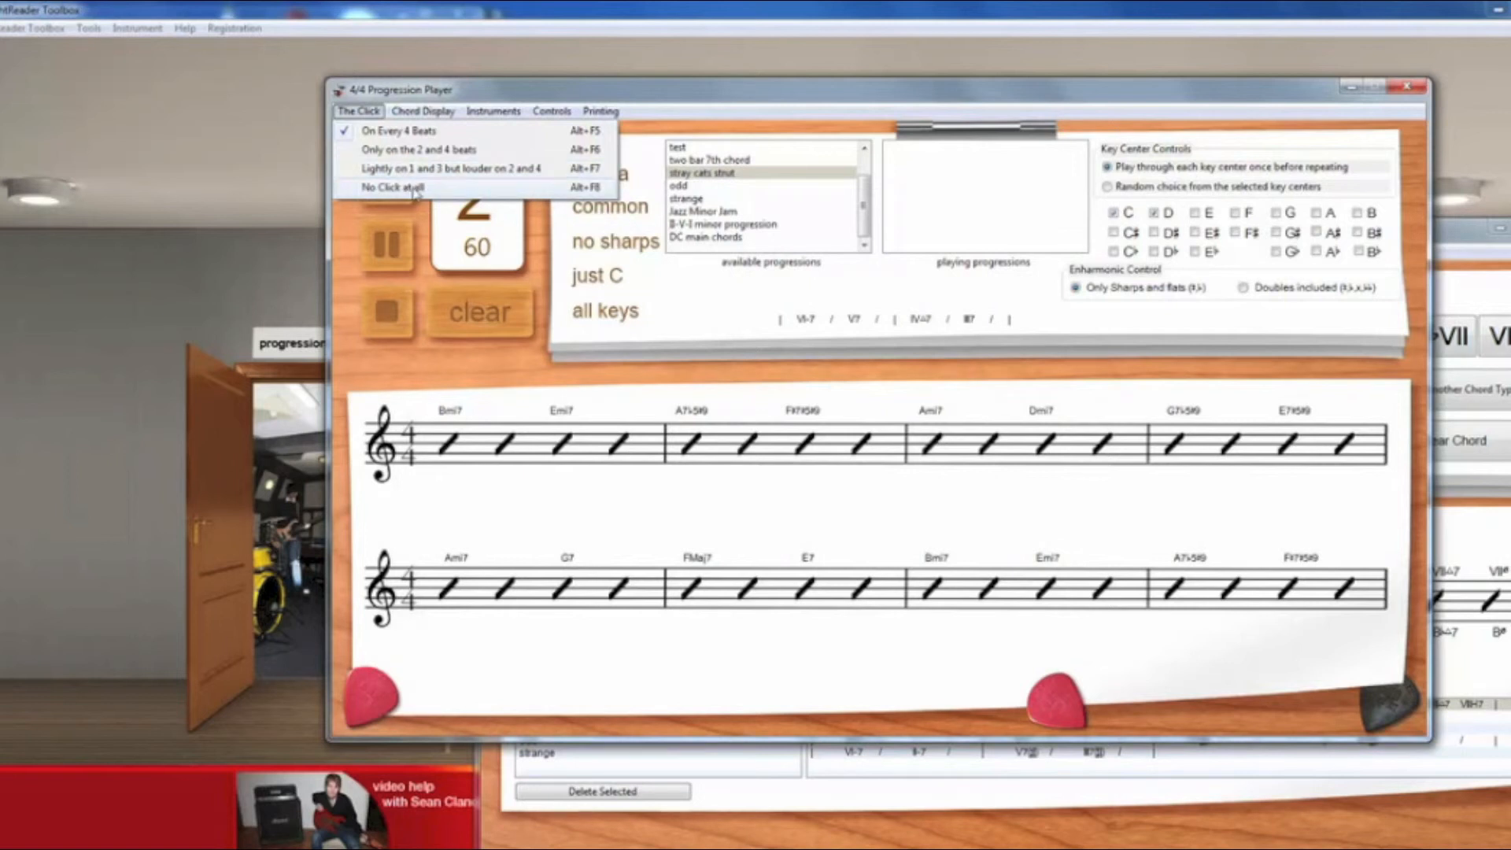
{"action": "left_click", "coordinate": [440, 113]}
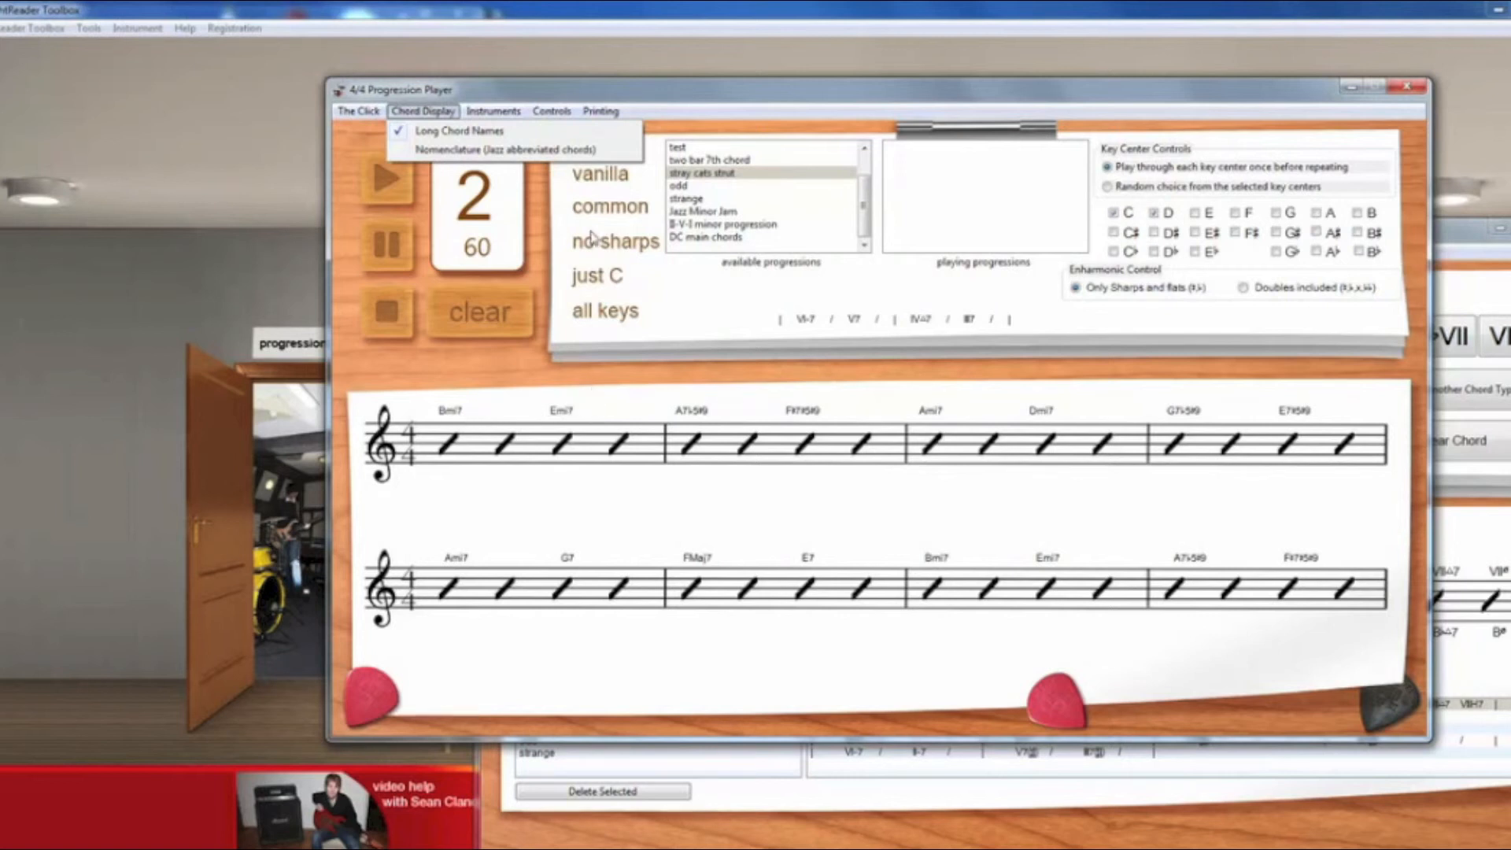
{"action": "left_click", "coordinate": [559, 150]}
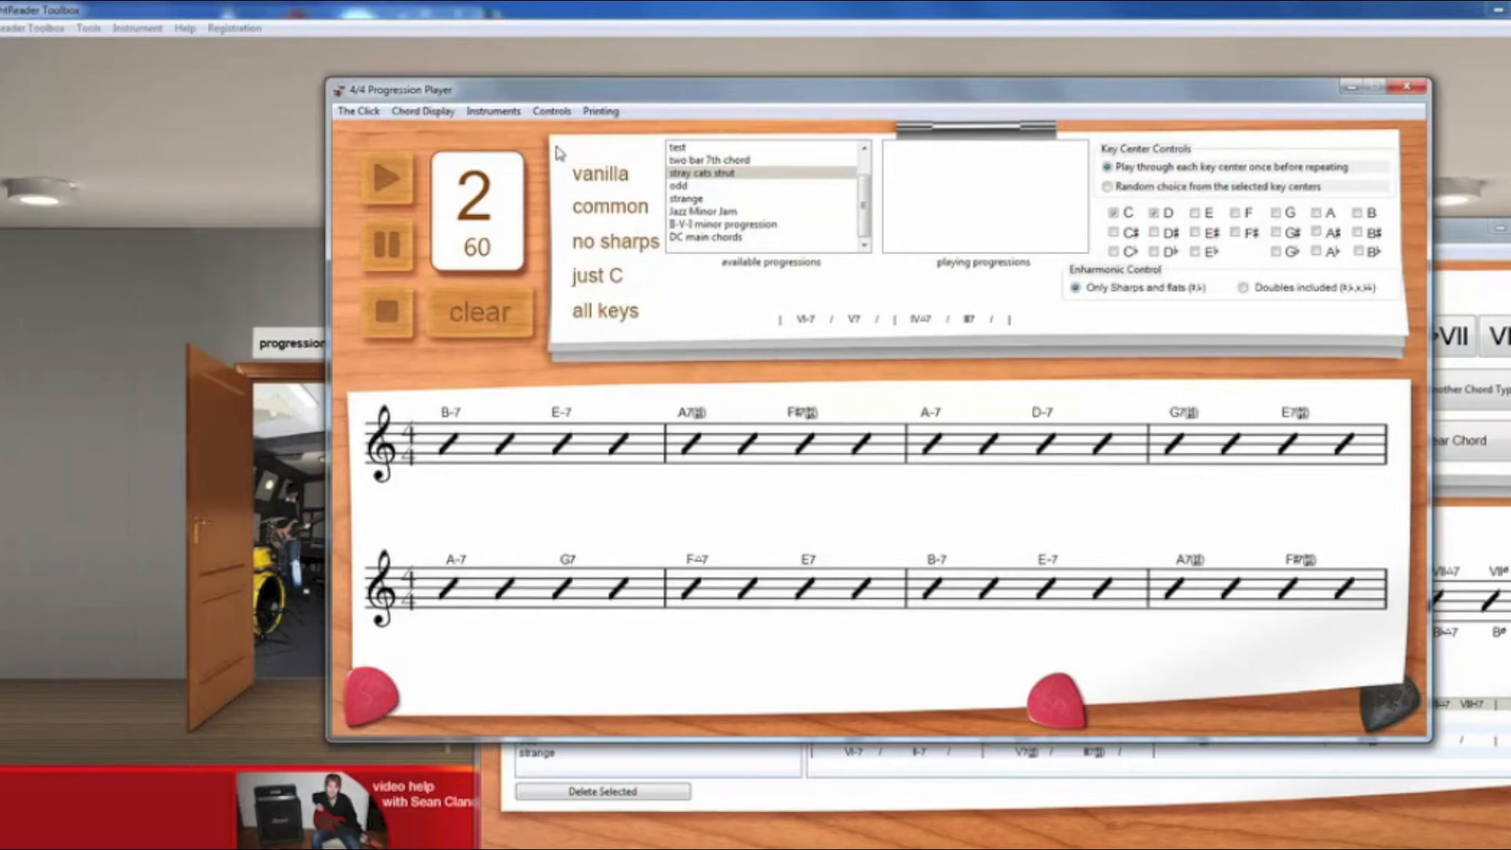
{"action": "left_click", "coordinate": [418, 112]}
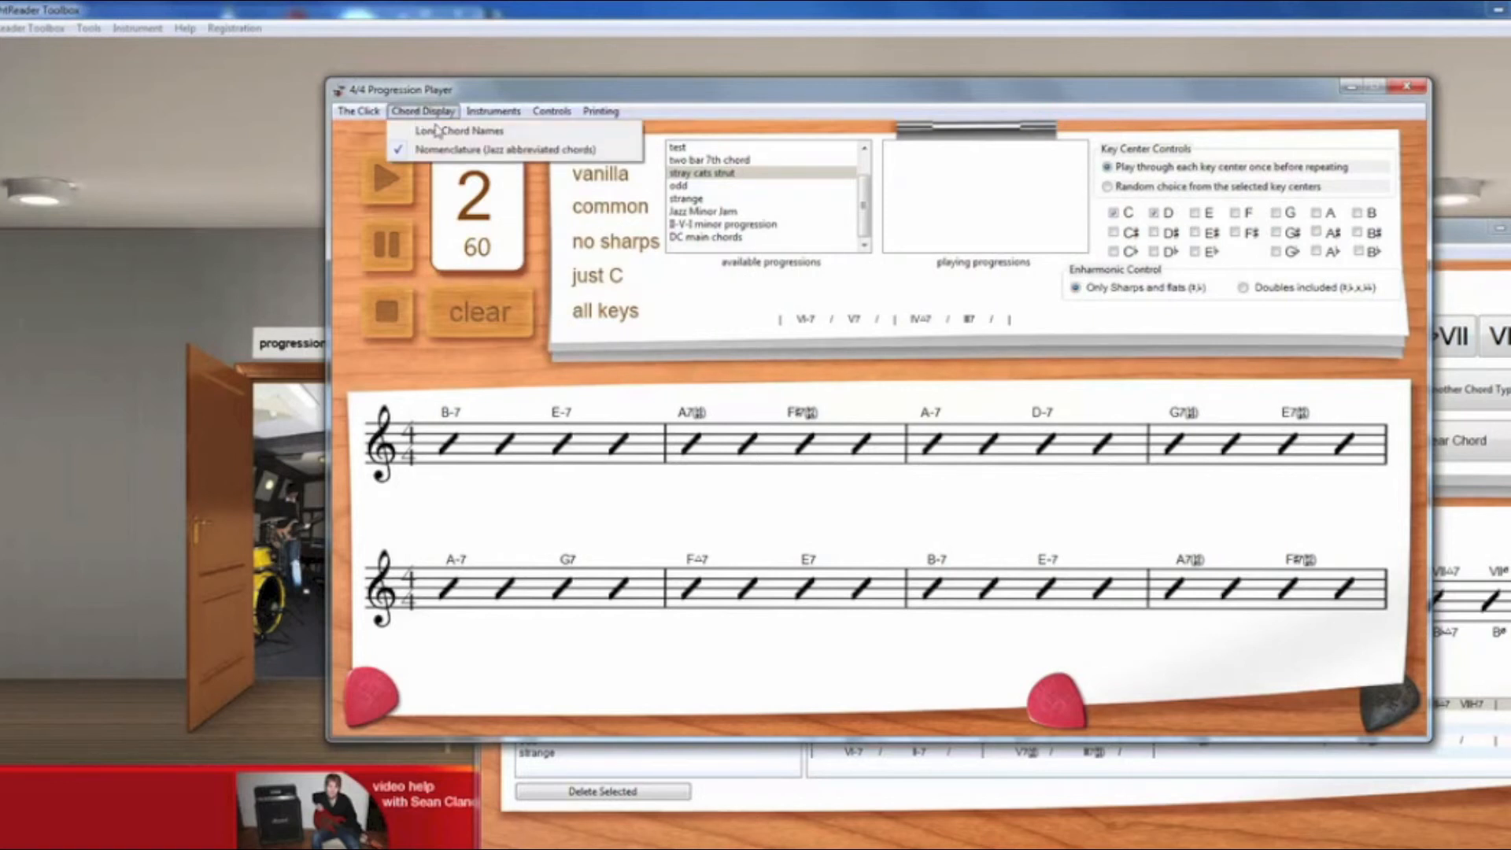
{"action": "left_click", "coordinate": [437, 132]}
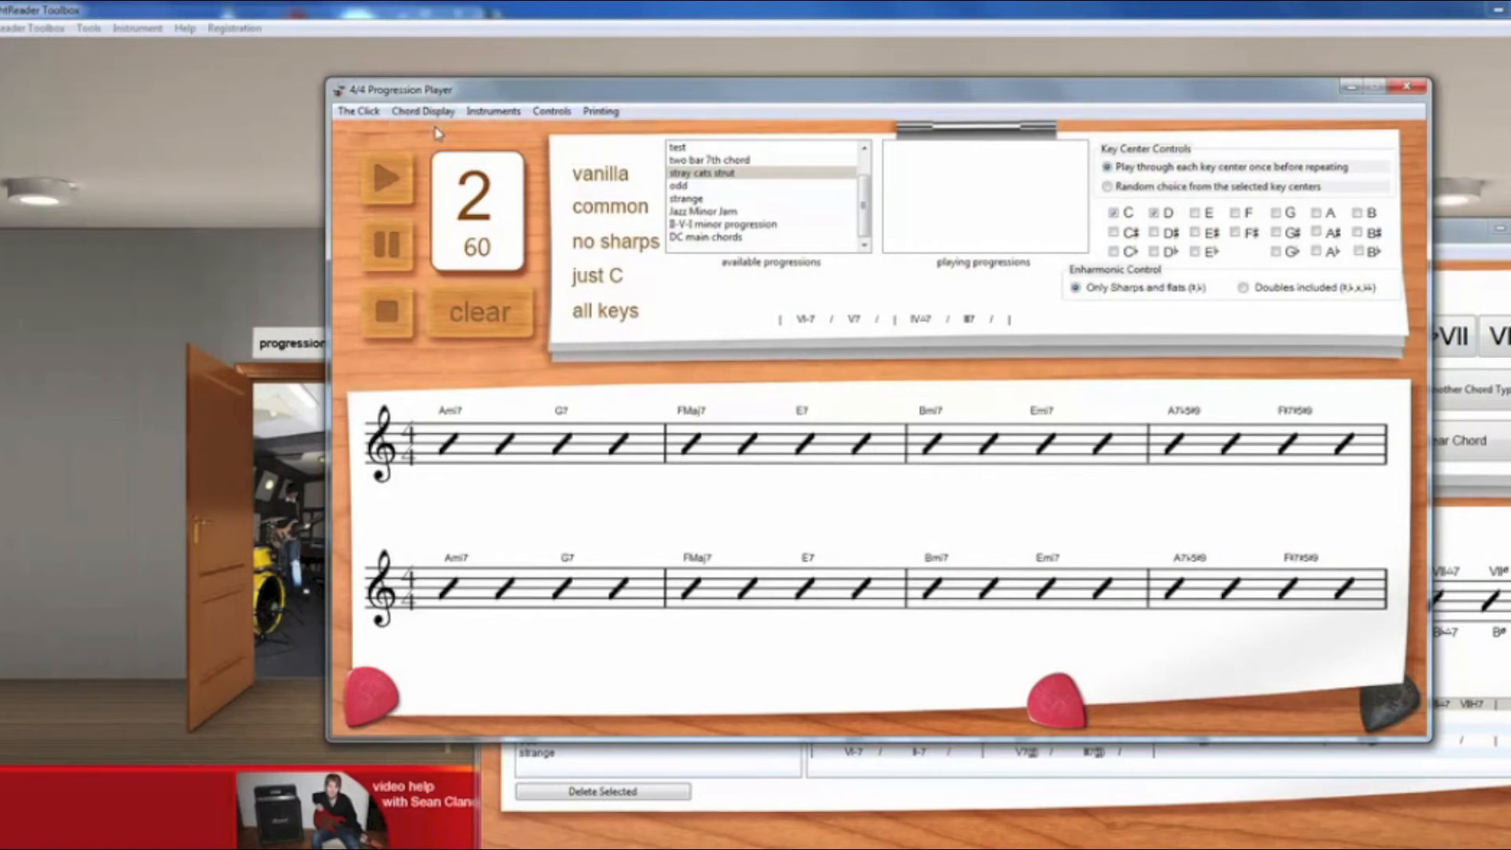
Check the instrument and control options, and view the chord study print settings without printing
{"action": "left_click", "coordinate": [516, 116]}
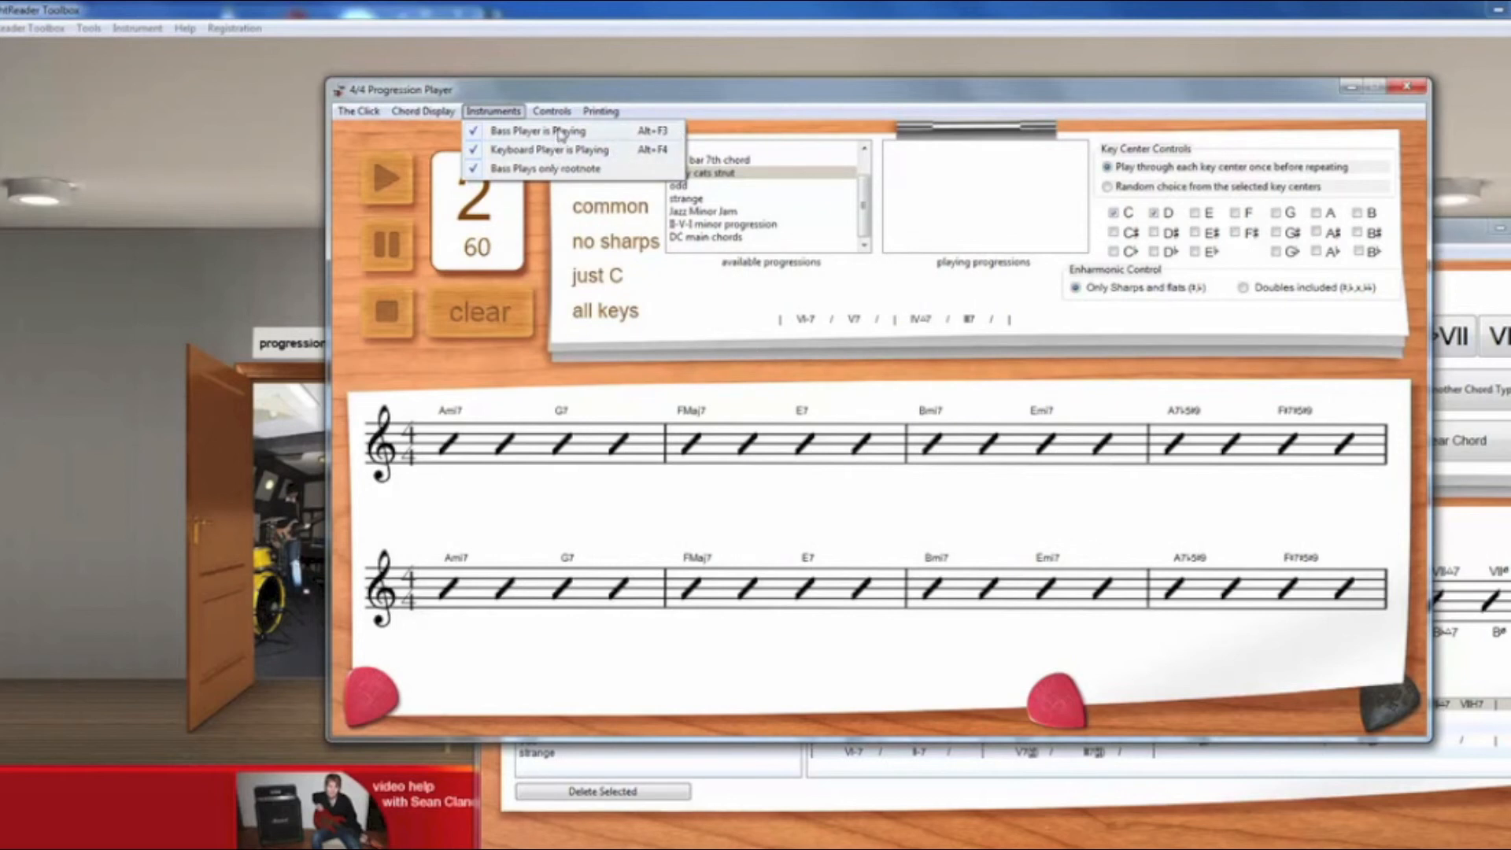
{"action": "mouse_move", "coordinate": [567, 120]}
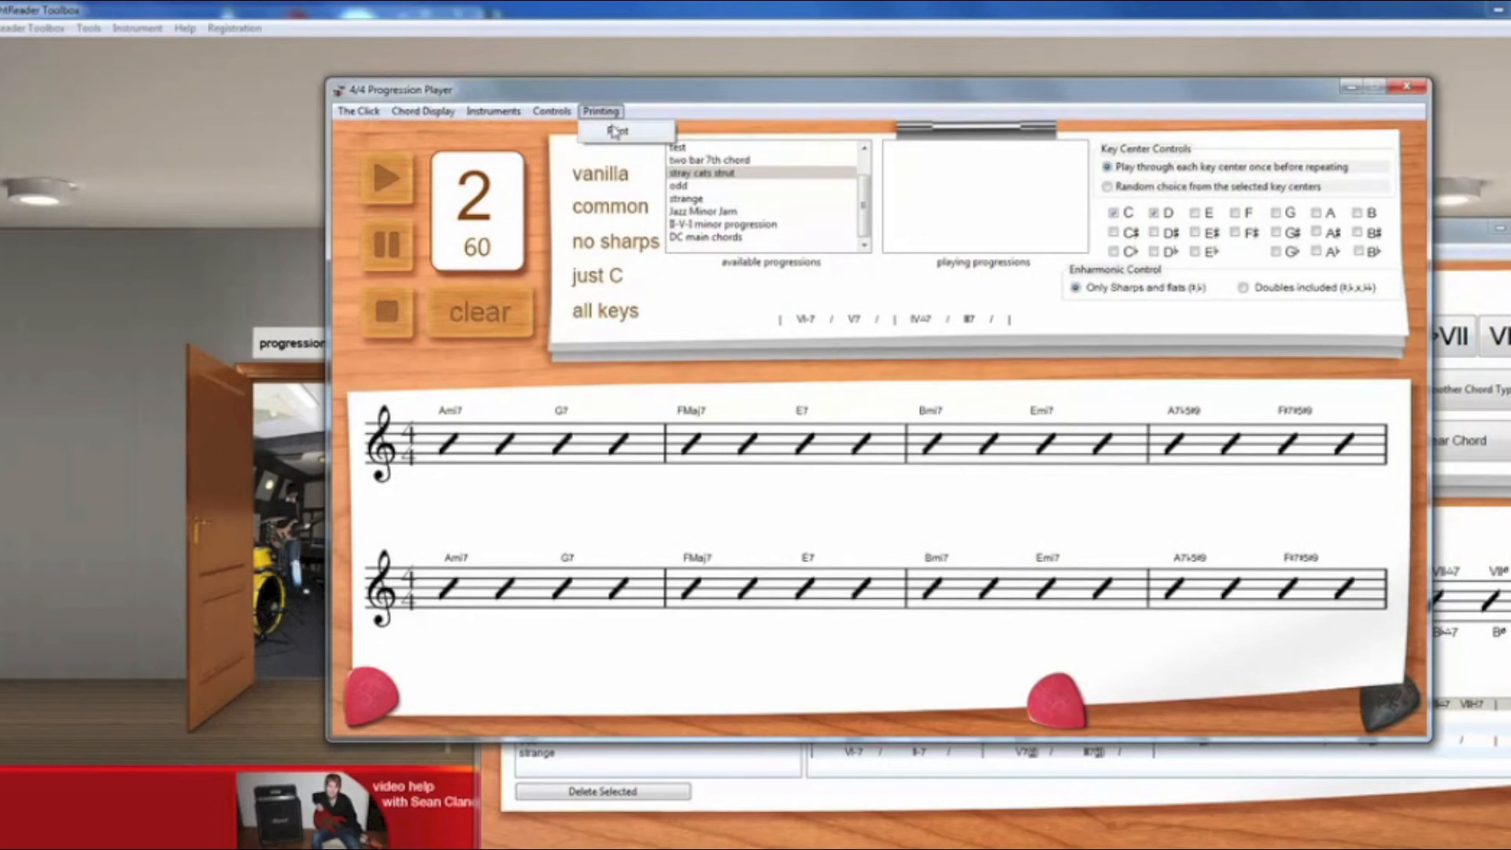
{"action": "left_click", "coordinate": [616, 131]}
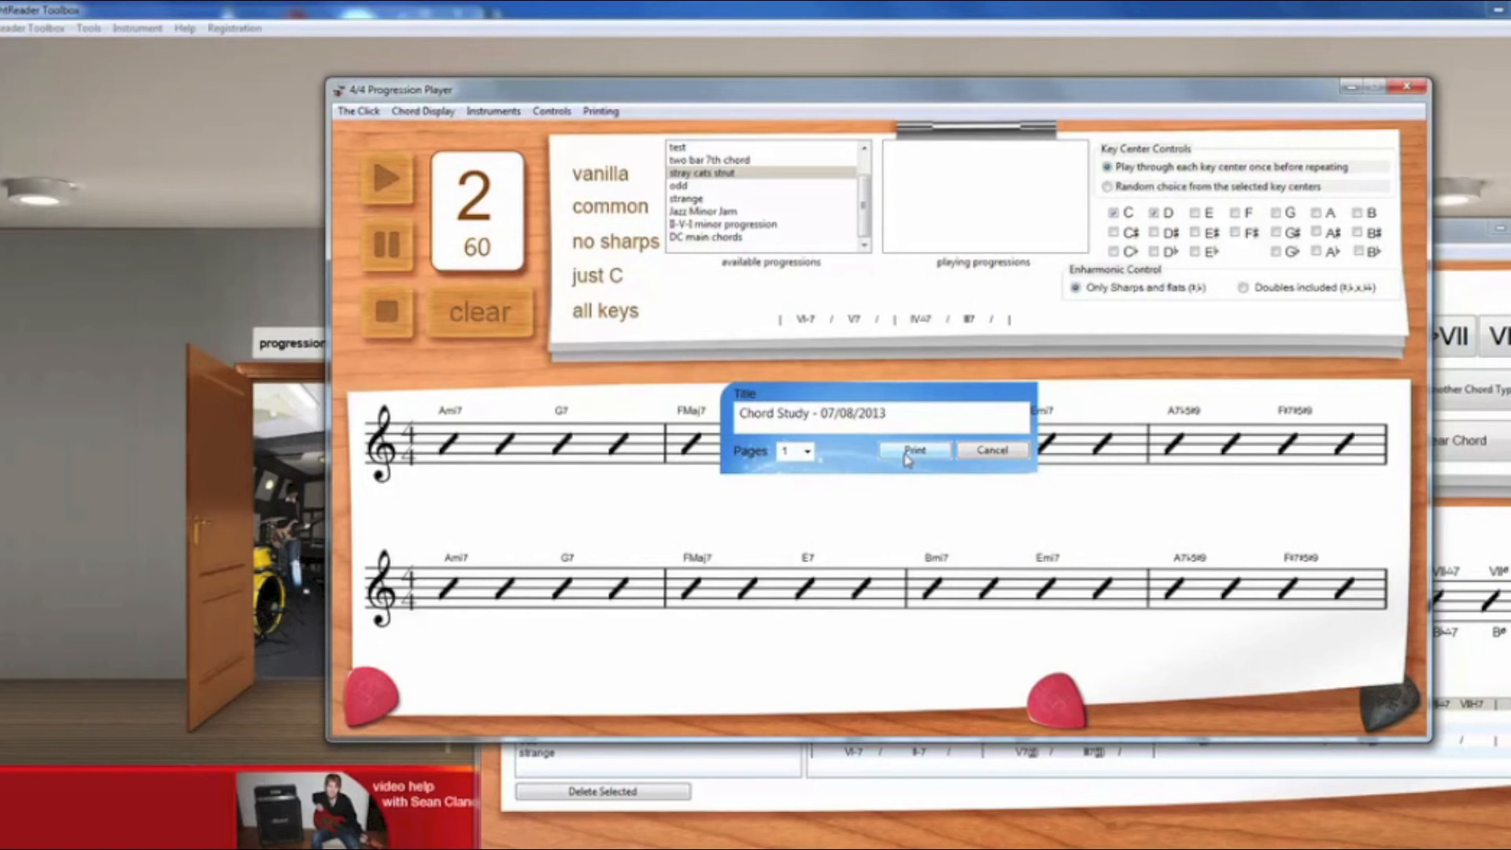
{"action": "left_click", "coordinate": [998, 452]}
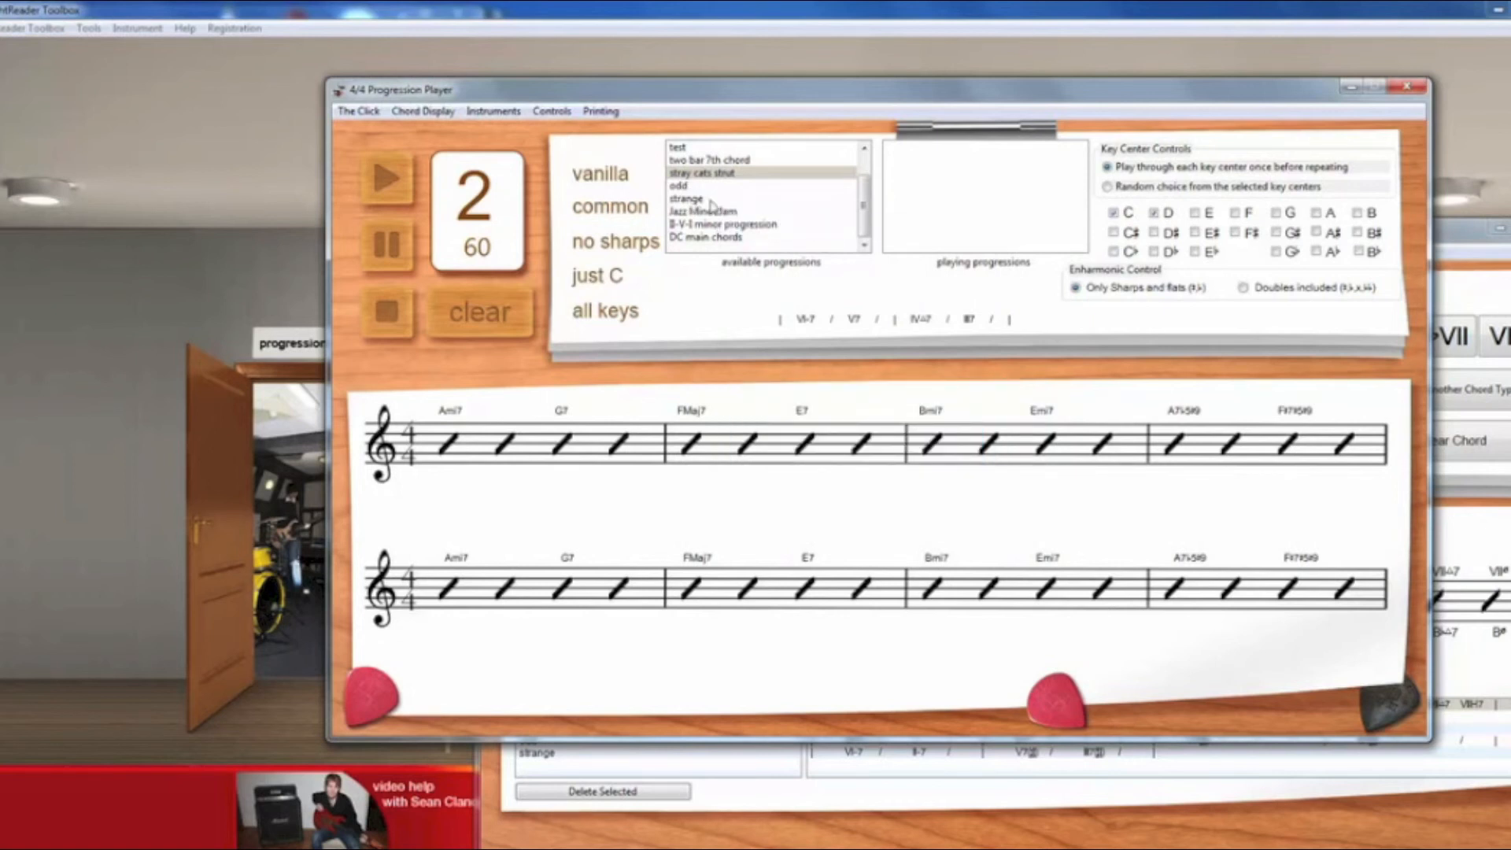
Add "strange" to the playing progressions with the vanilla key centers and generate a print preview of the chord study
{"action": "left_click_drag", "start_coordinate": [688, 202], "coordinate": [935, 175]}
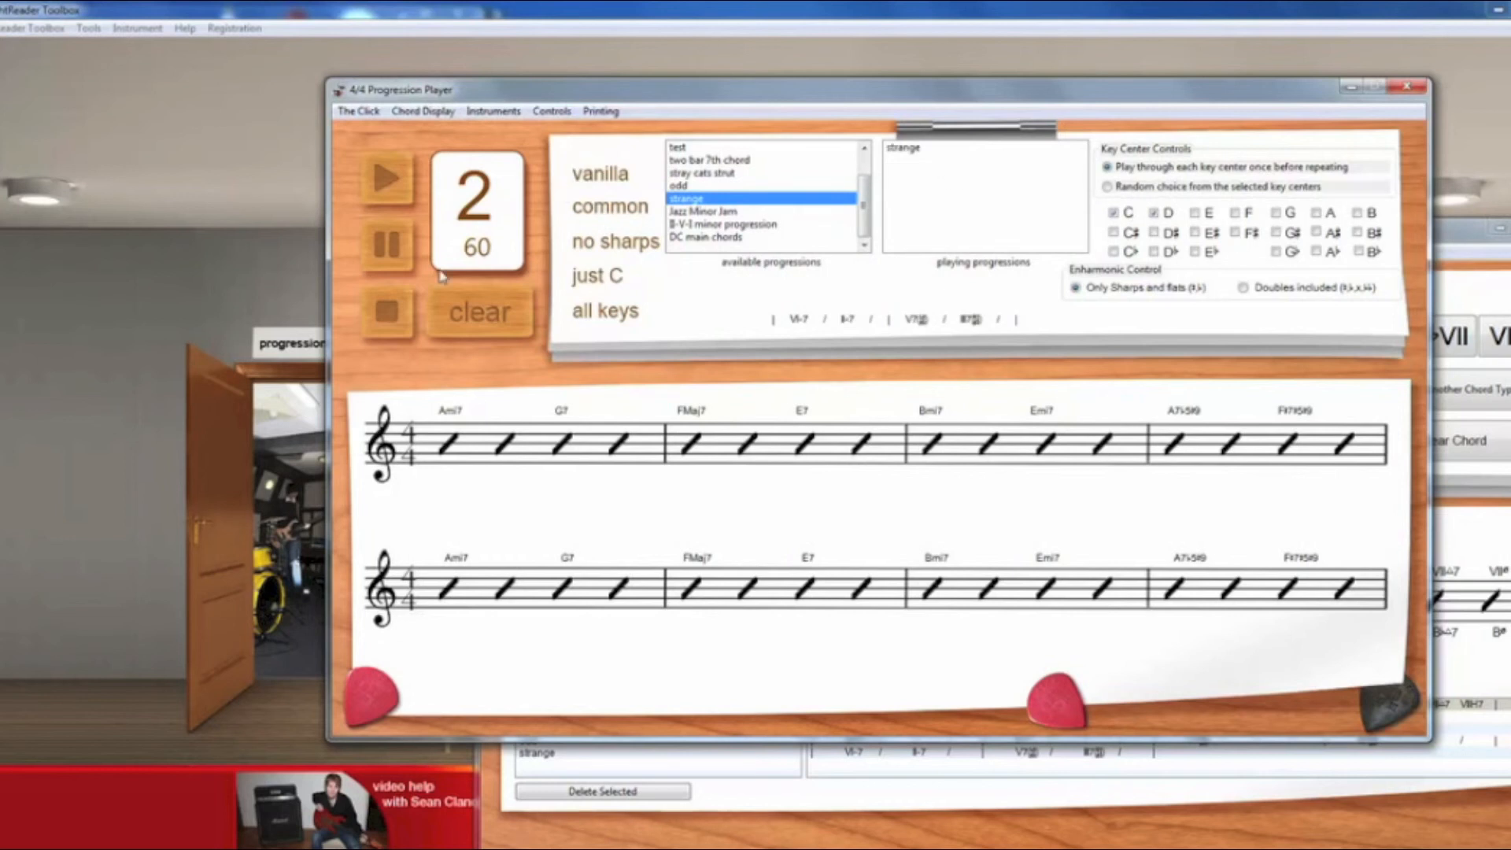
{"action": "left_click", "coordinate": [630, 175]}
{"action": "left_click", "coordinate": [603, 113]}
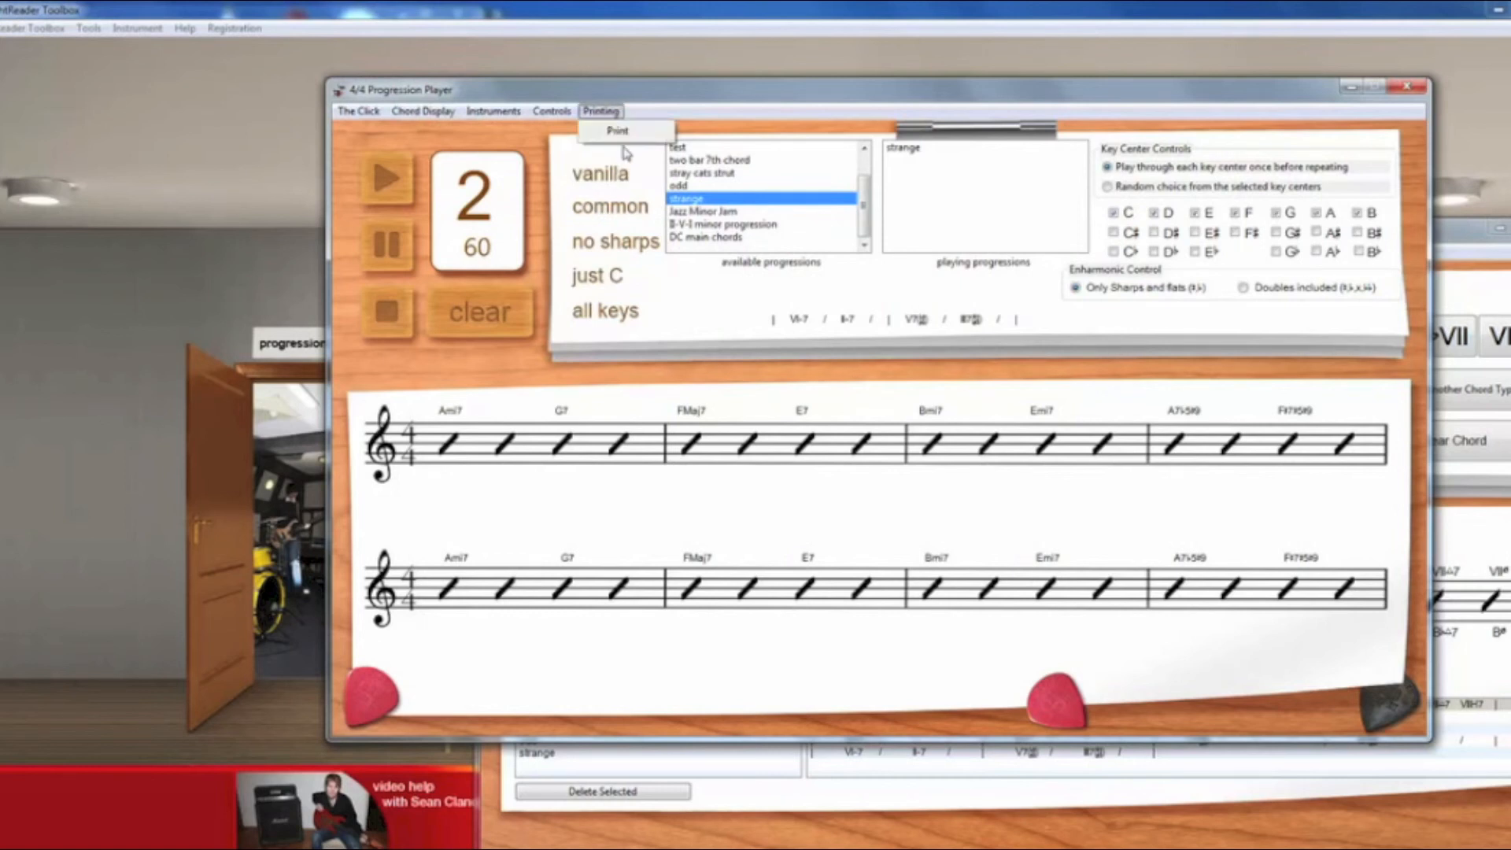
{"action": "left_click", "coordinate": [619, 130]}
{"action": "left_click", "coordinate": [807, 452]}
{"action": "left_click", "coordinate": [791, 470]}
{"action": "left_click", "coordinate": [919, 450]}
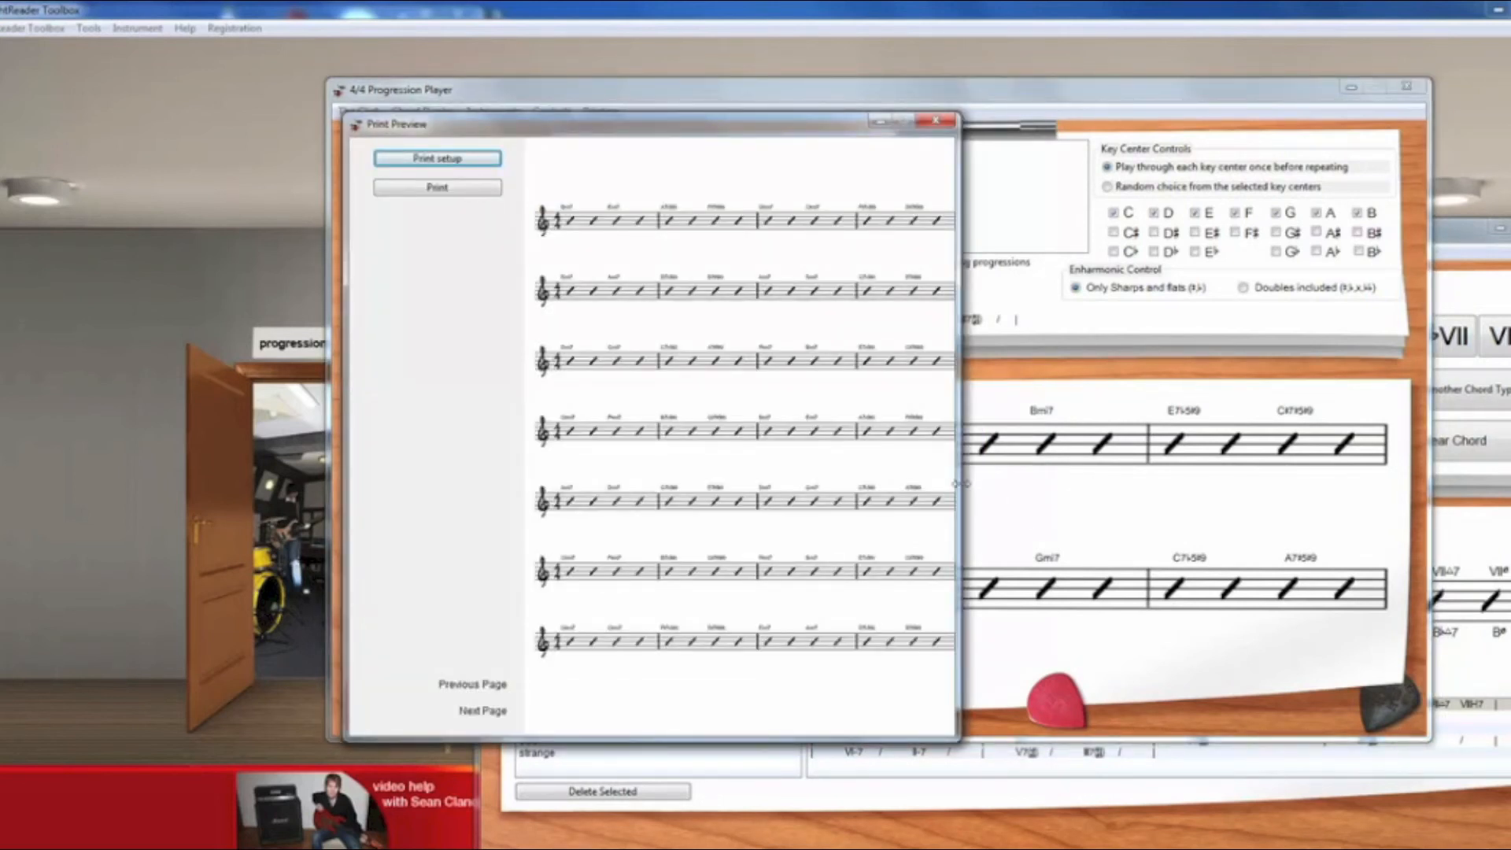
Examine the chord study's print preview, and close both the preview and the Progression Player
{"action": "left_click_drag", "start_coordinate": [960, 487], "coordinate": [1002, 507]}
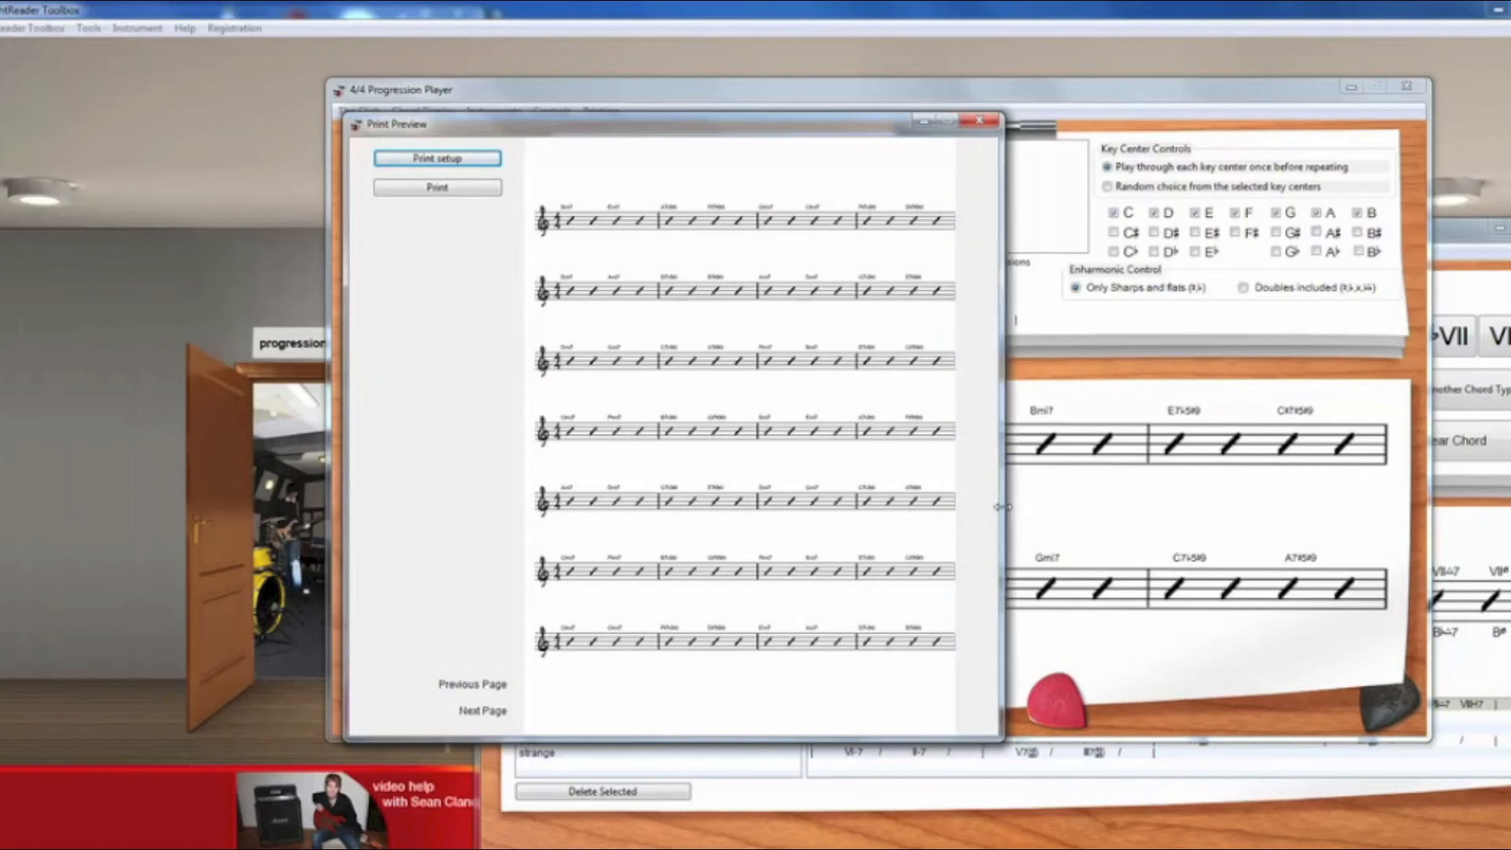
{"action": "left_click_drag", "start_coordinate": [1002, 507], "coordinate": [959, 503]}
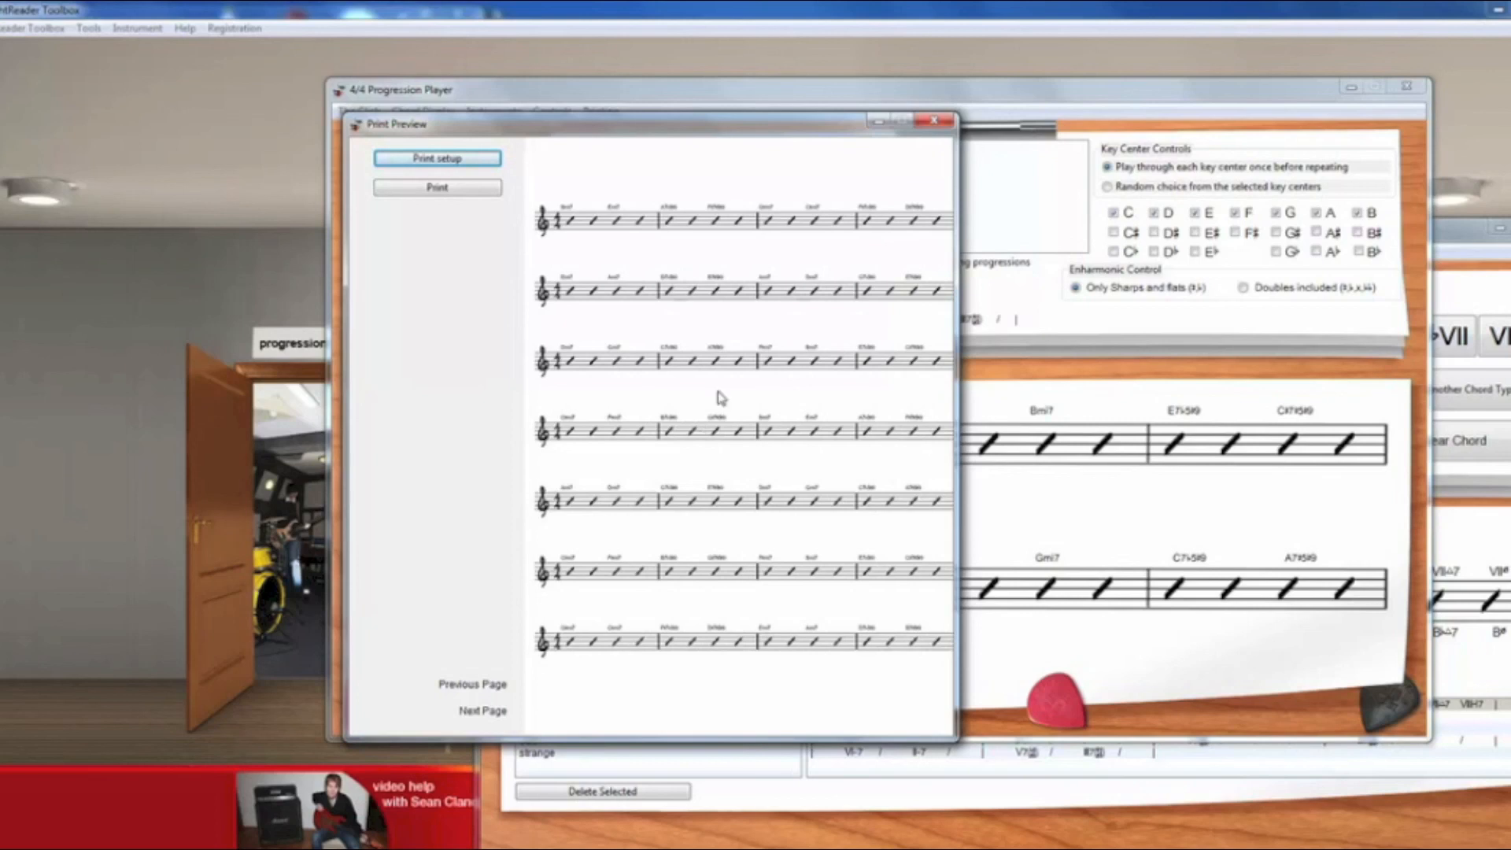
{"action": "left_click", "coordinate": [936, 122]}
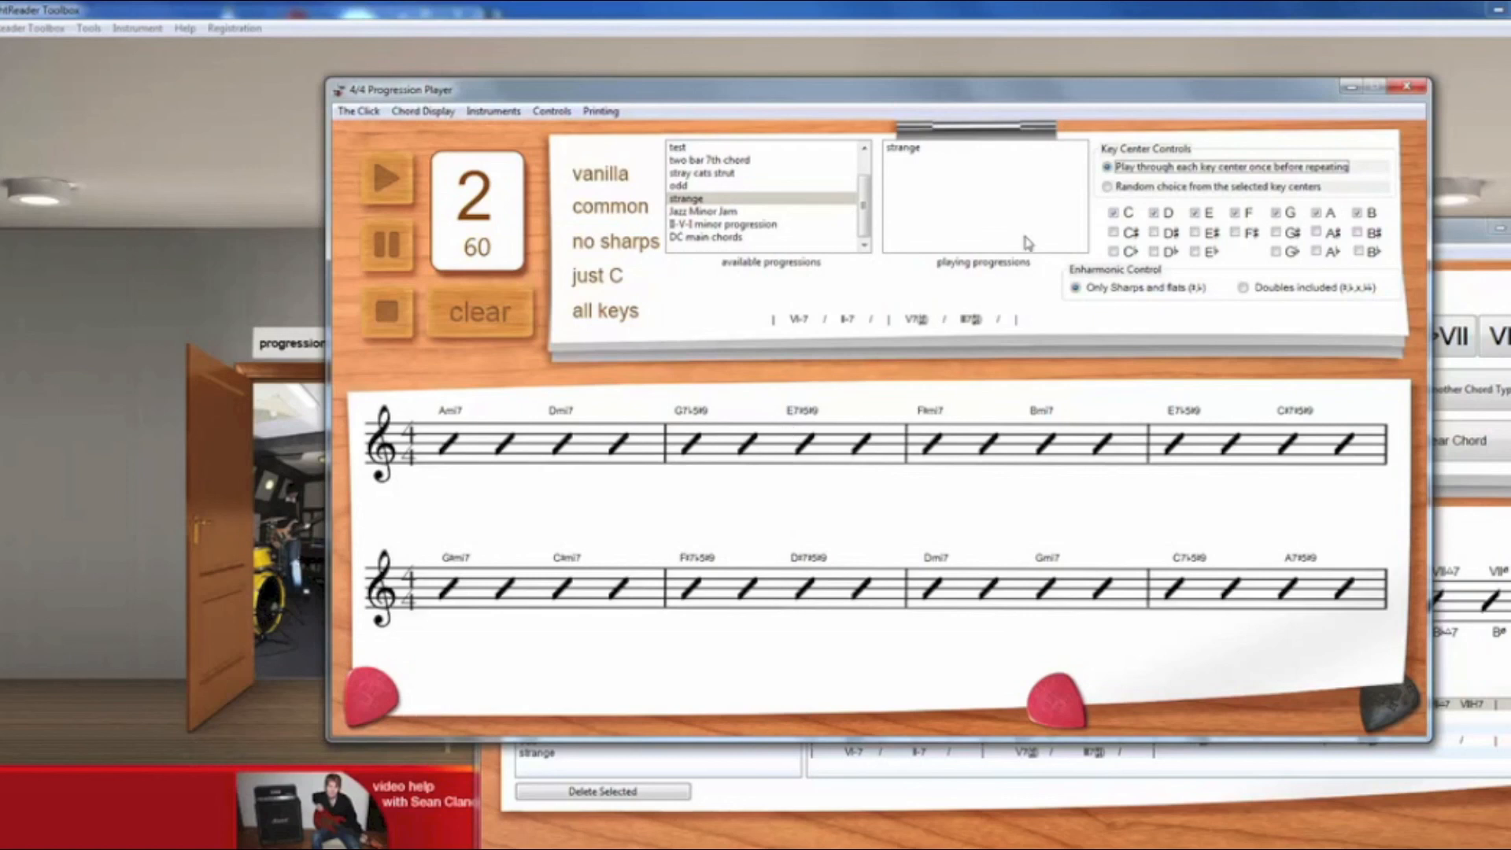
{"action": "left_click", "coordinate": [1406, 88]}
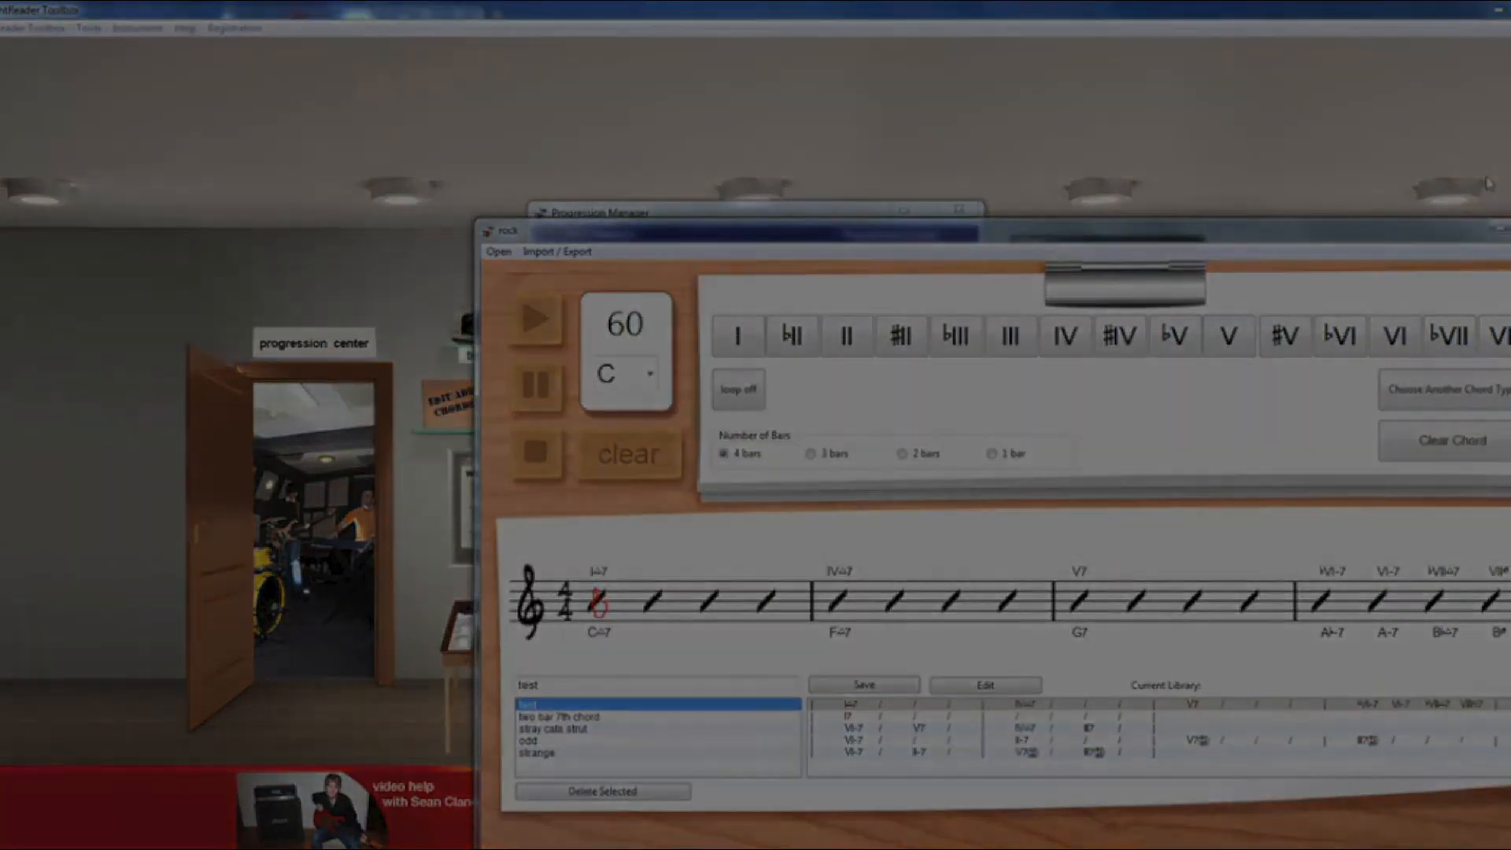